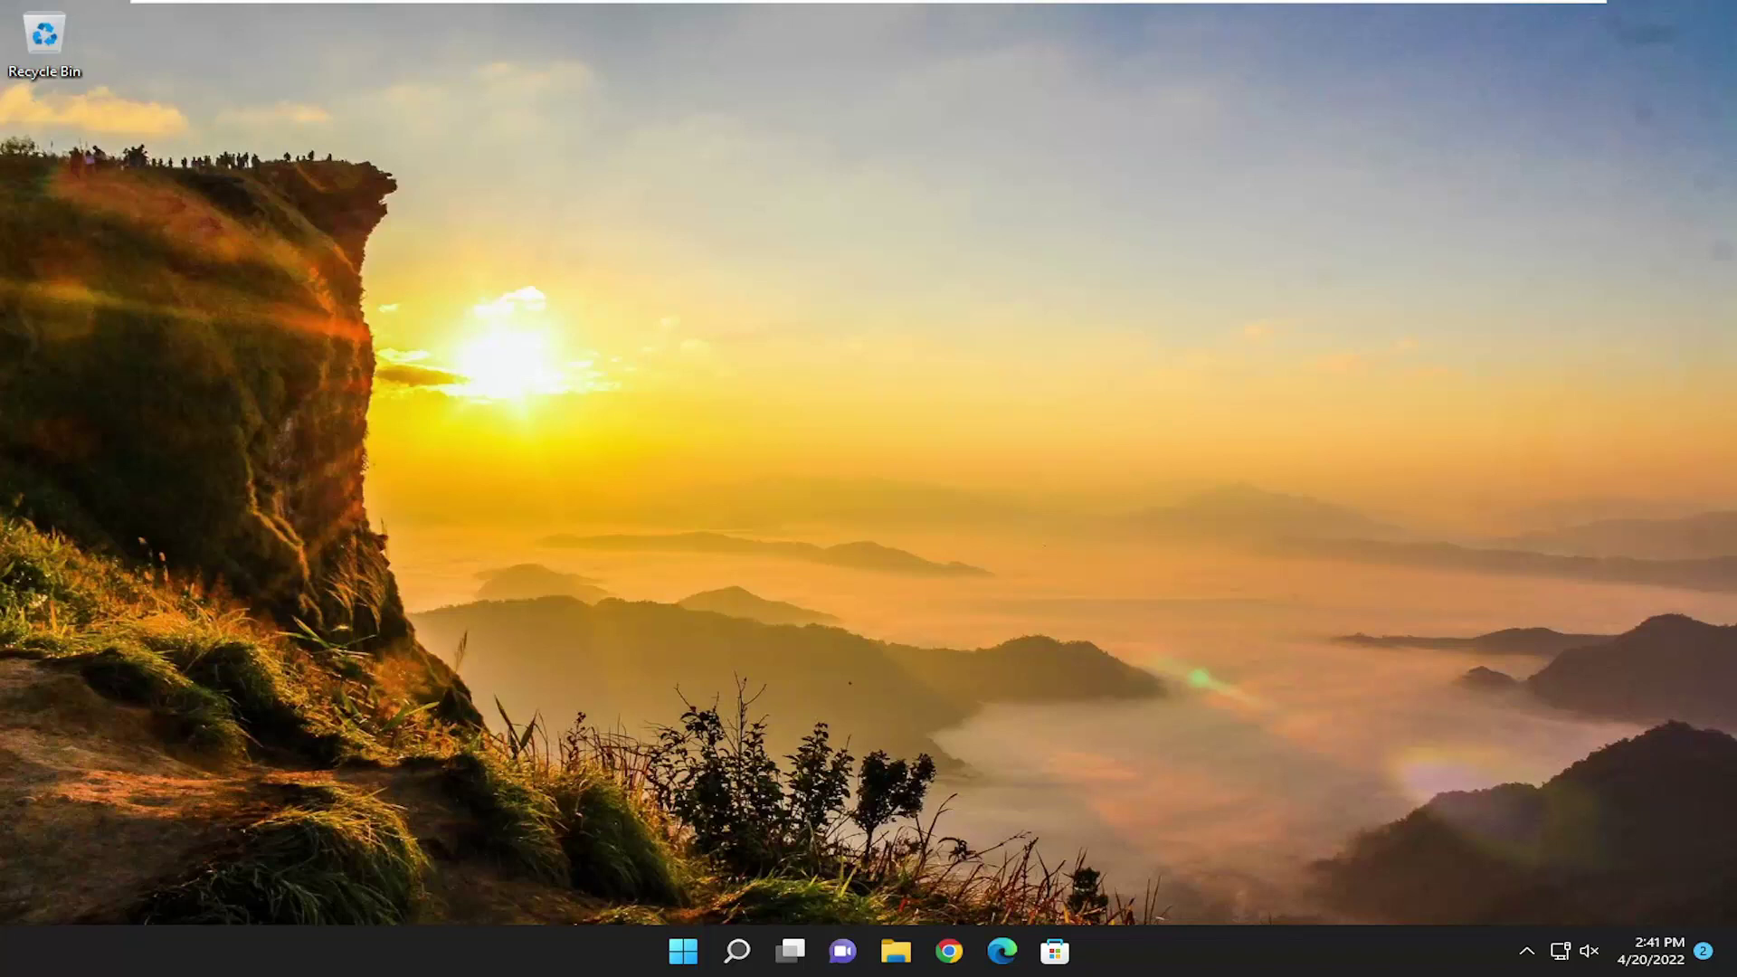
# - Run the Printer troubleshooter from Troubleshoot > Other troubleshooters, dismiss its no-problem report, and close Settings
pyautogui.click(737, 948)
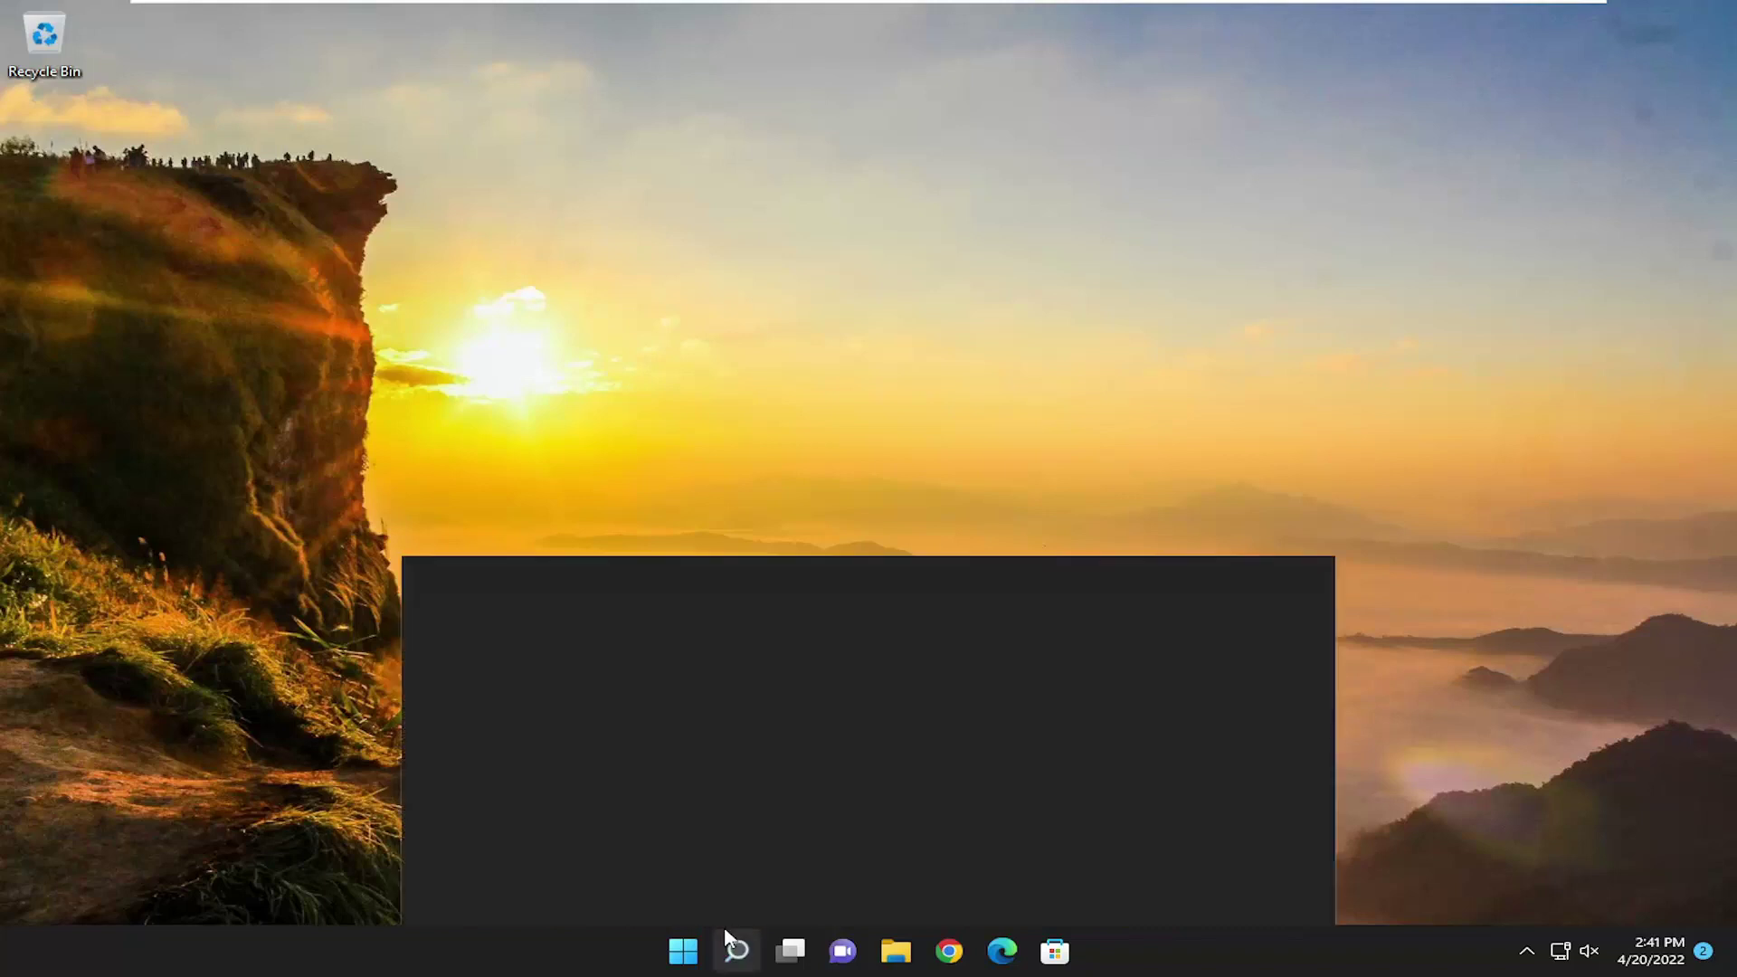
pyautogui.write('troubleshoot settings')
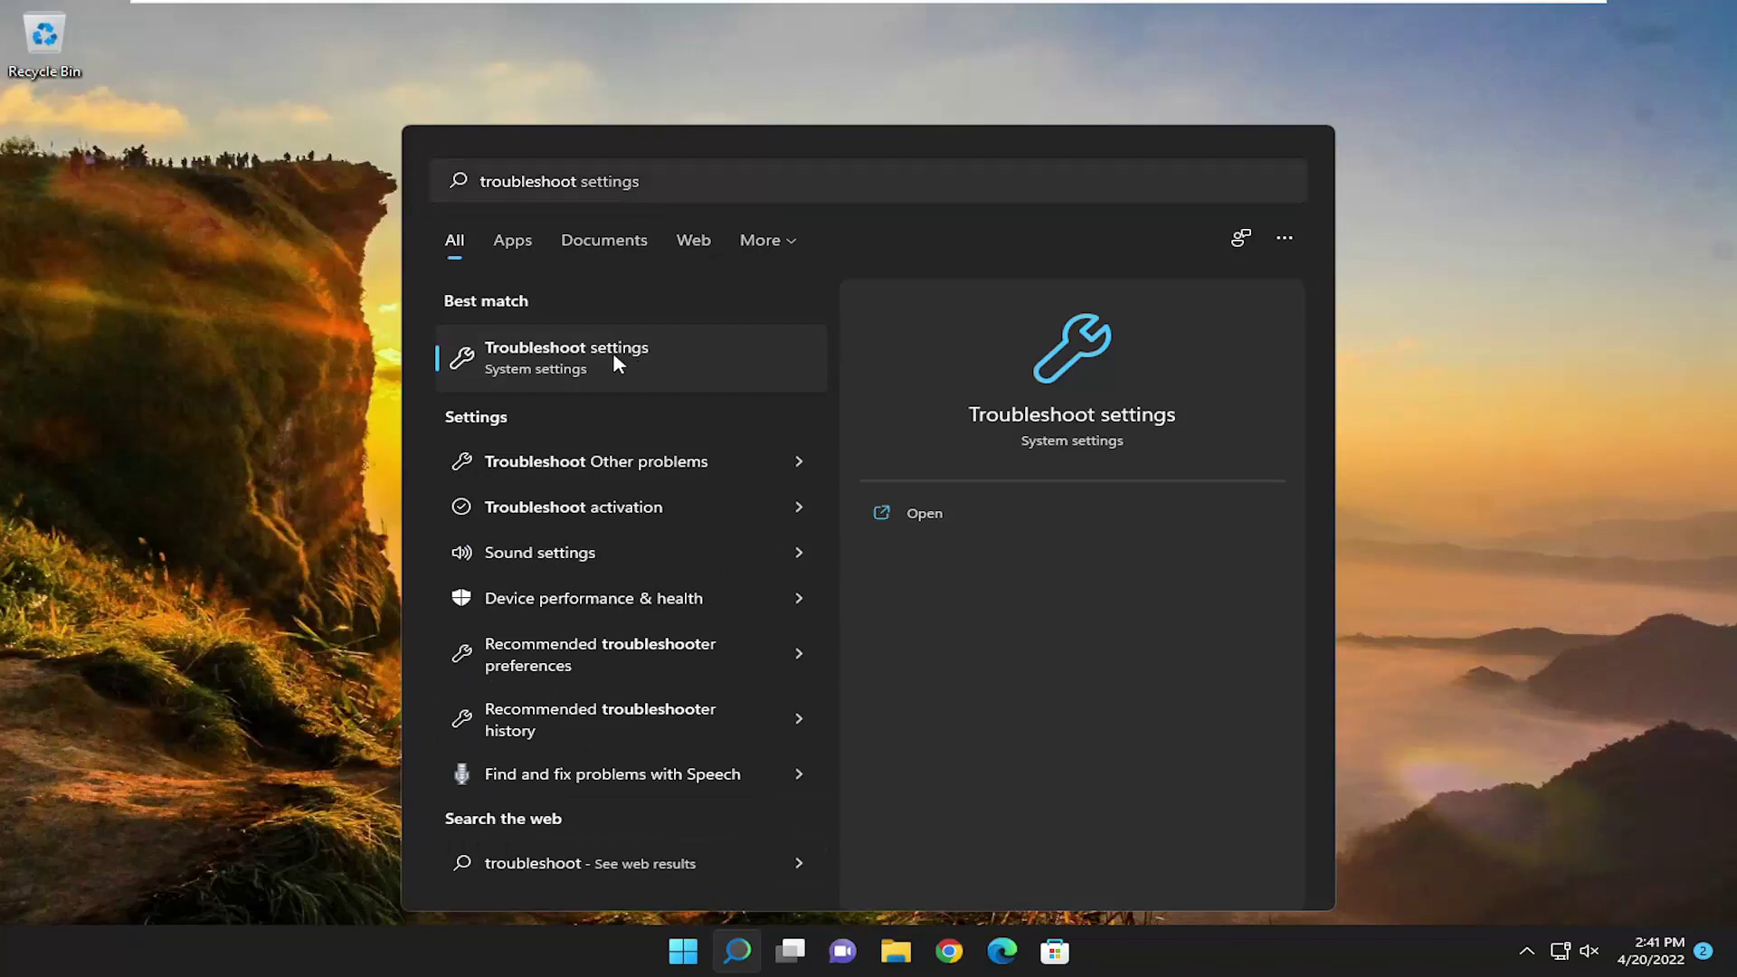
pyautogui.click(614, 352)
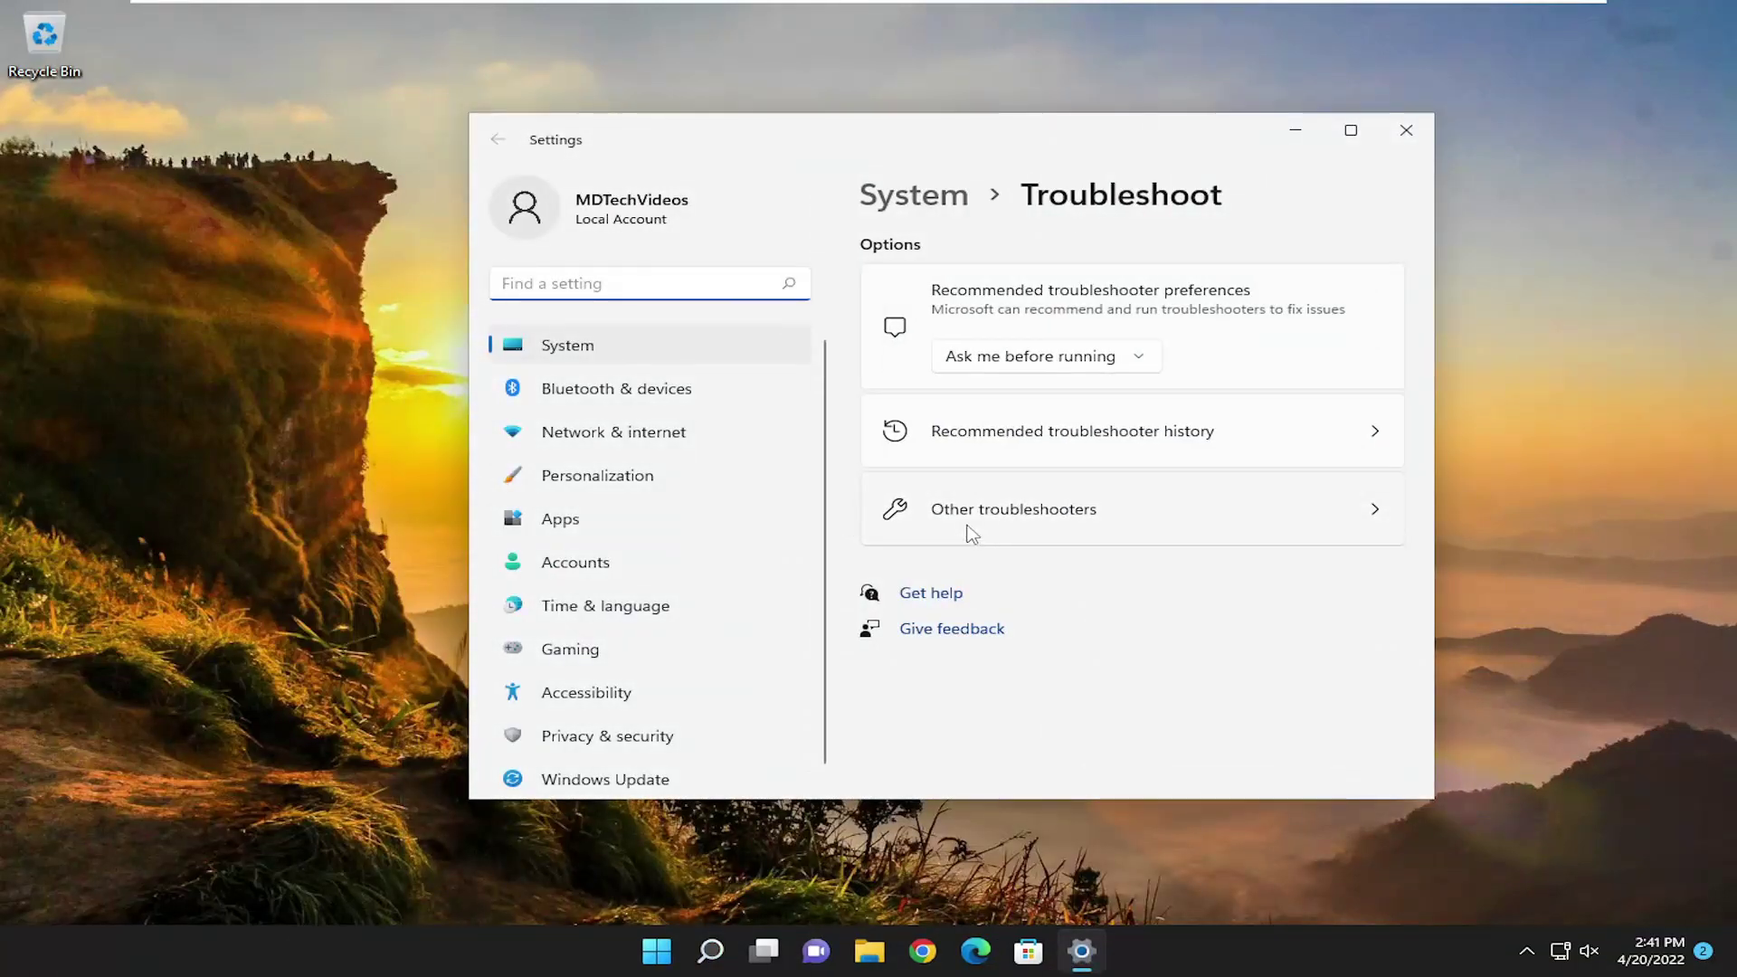
pyautogui.click(1020, 521)
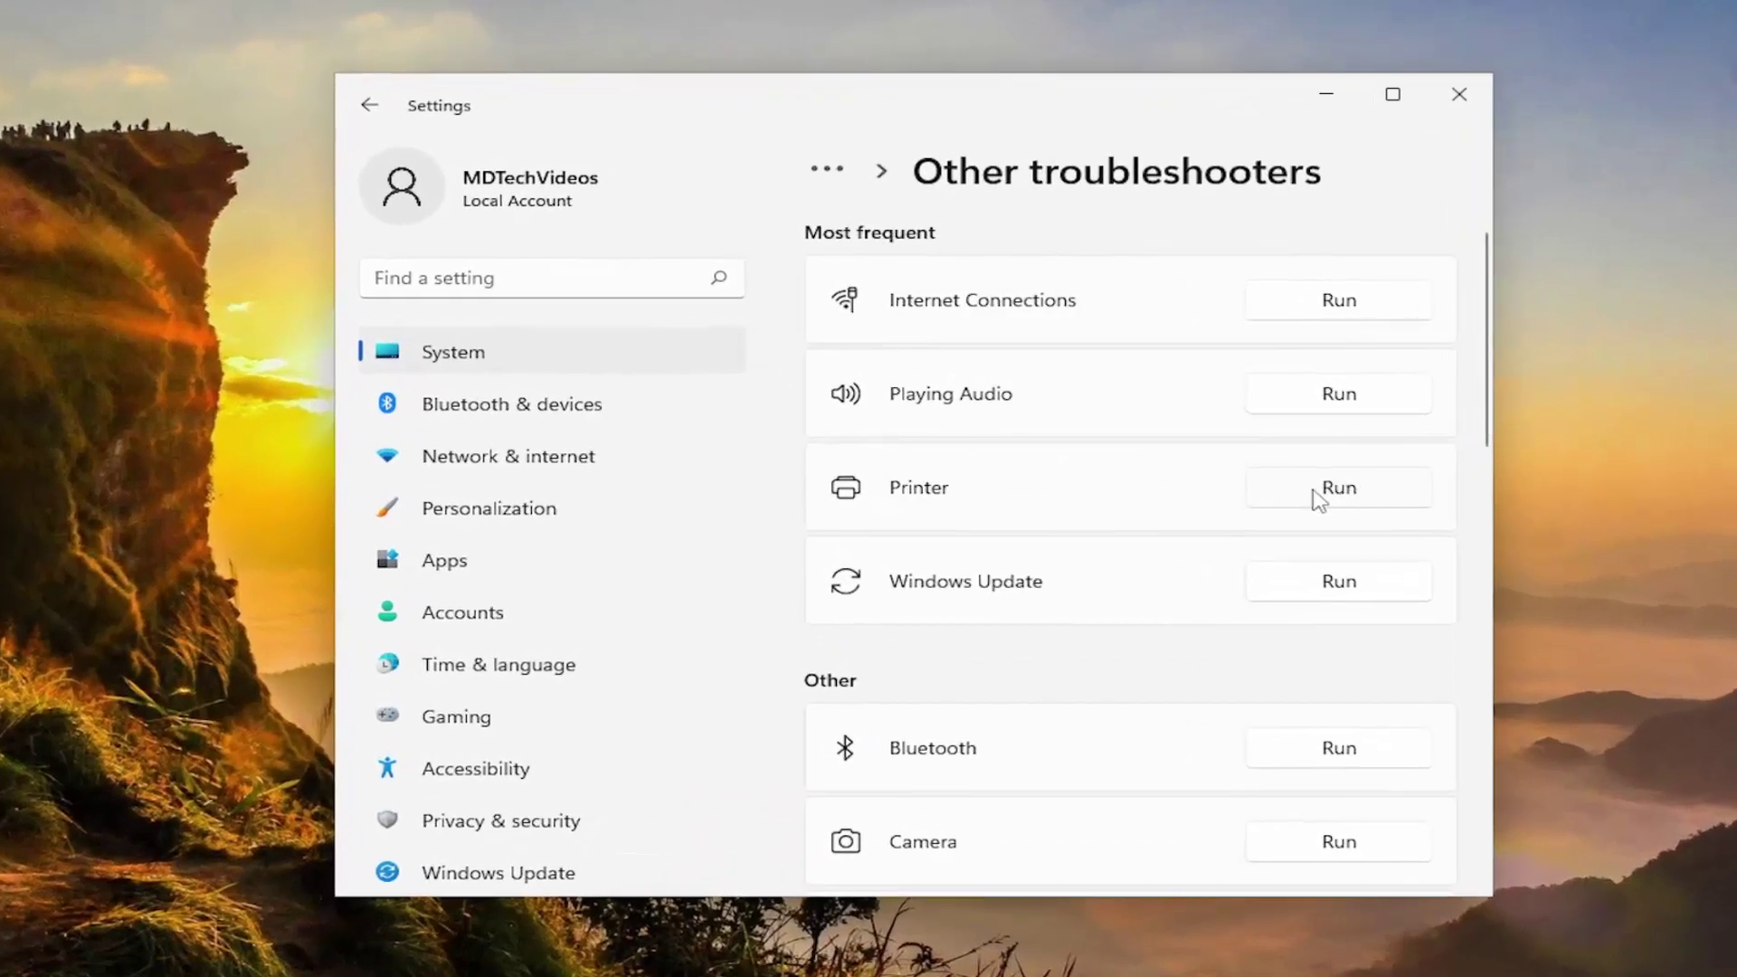
pyautogui.click(1324, 489)
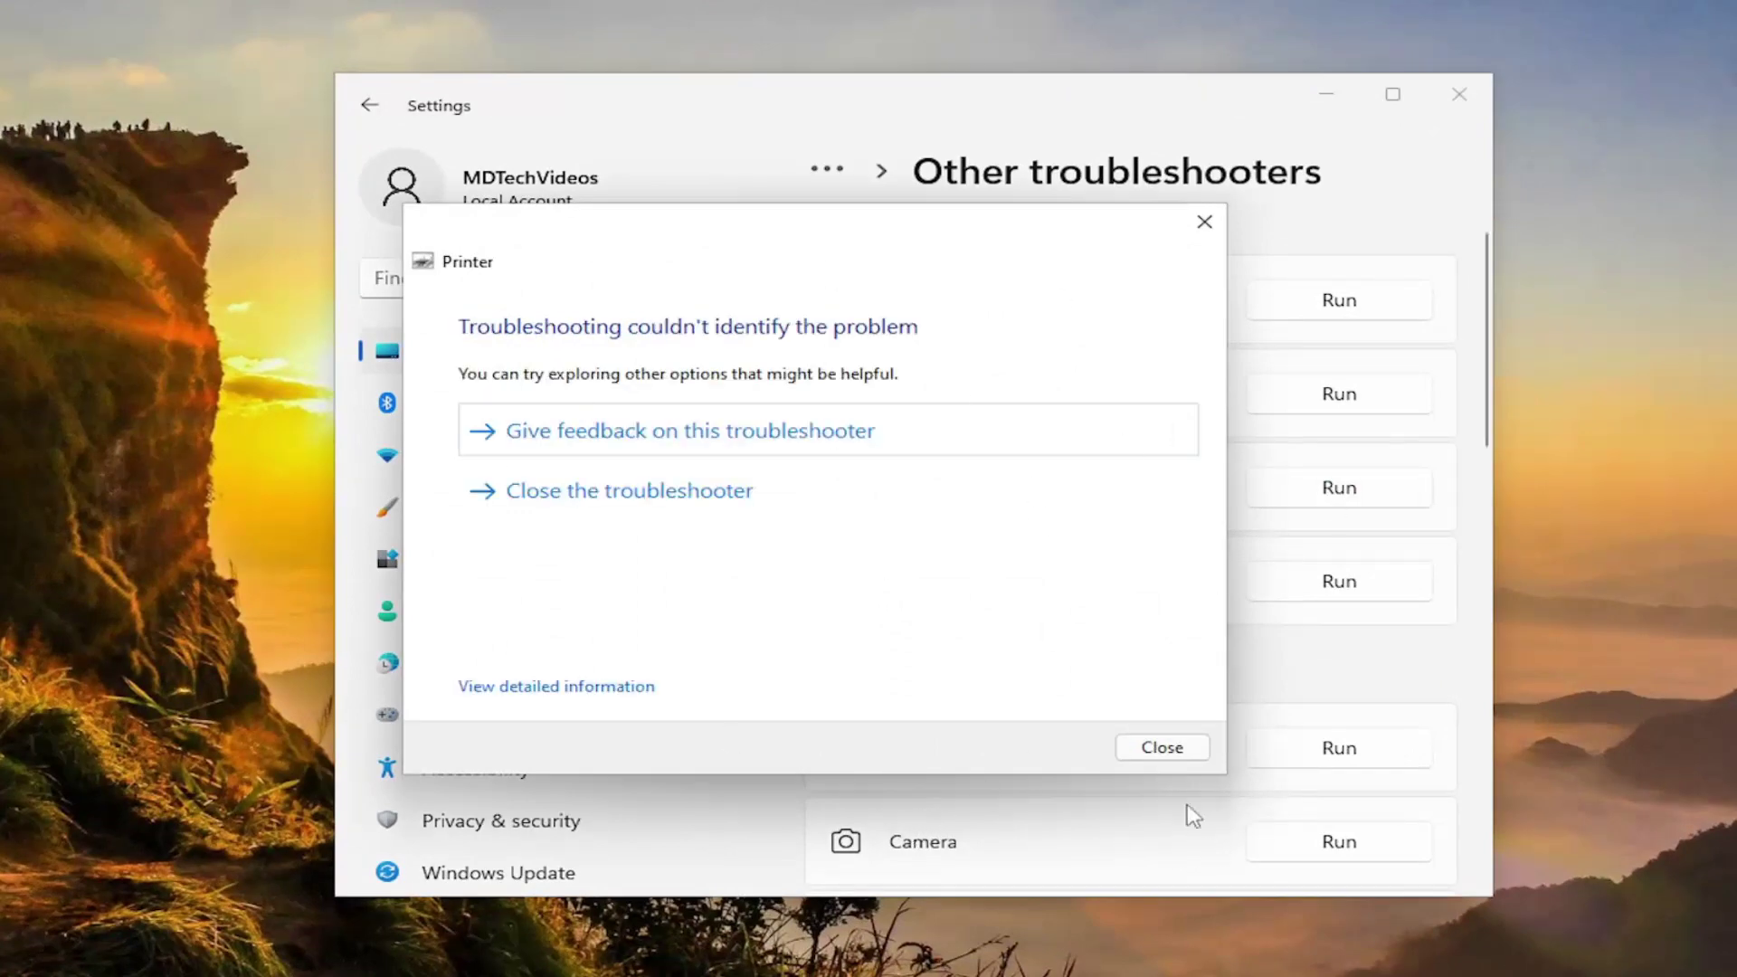
pyautogui.click(1190, 751)
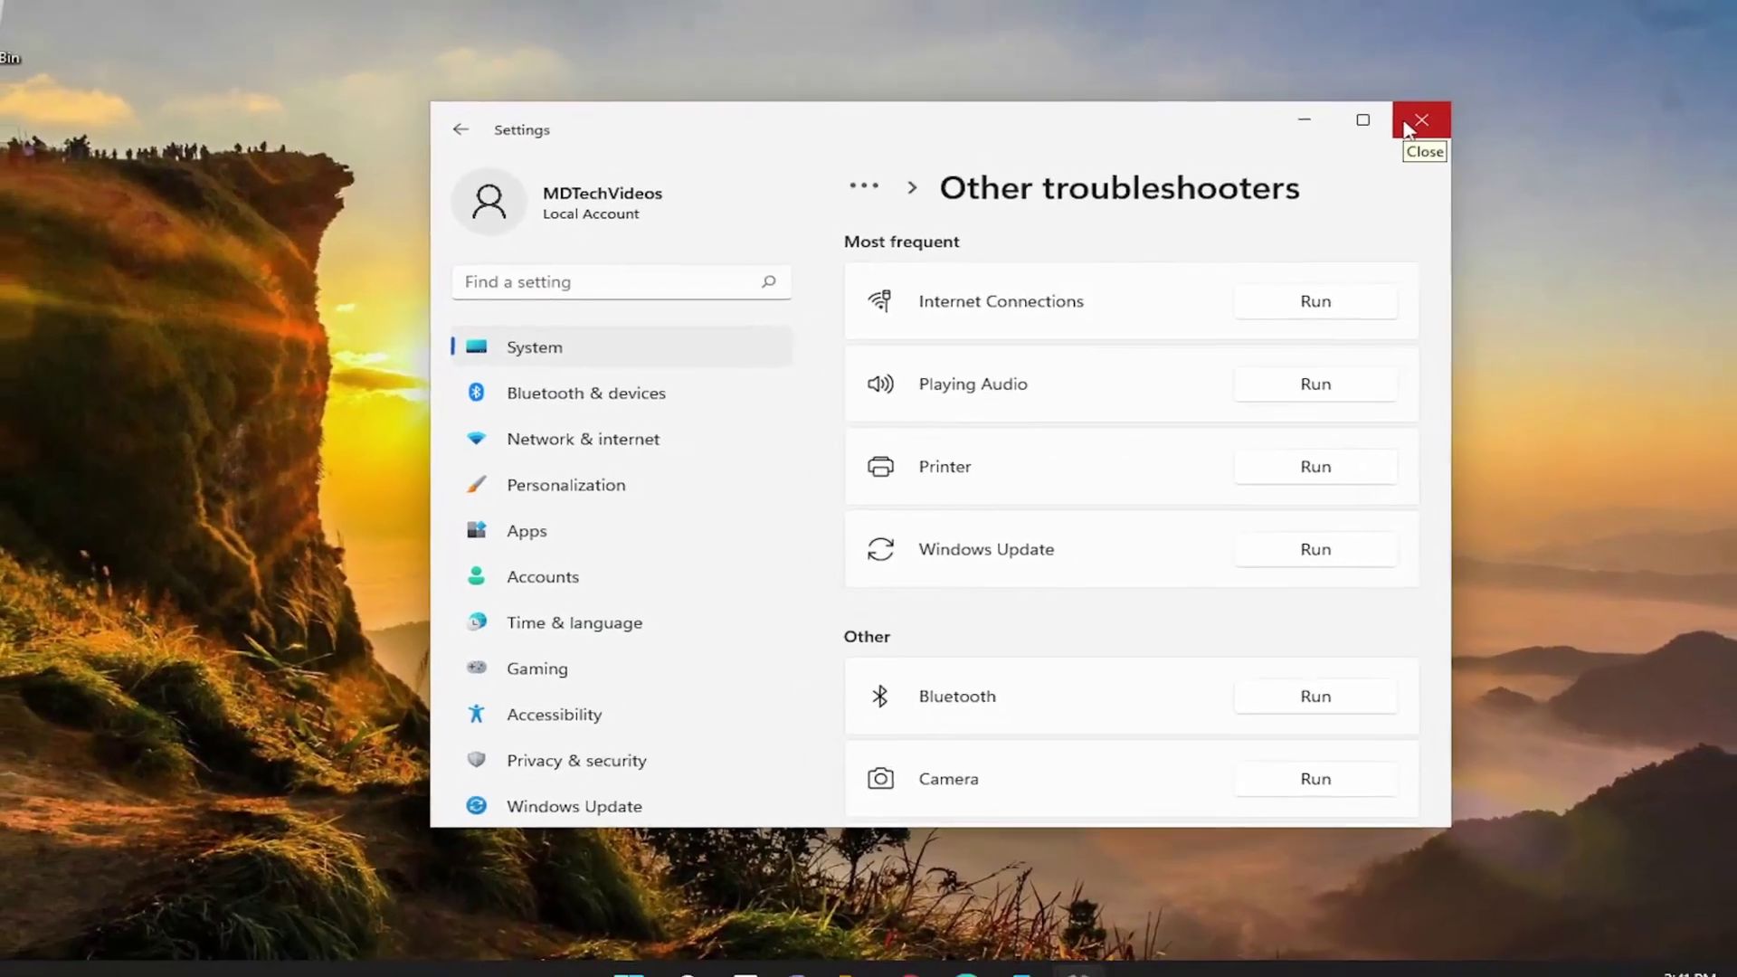
pyautogui.click(1408, 128)
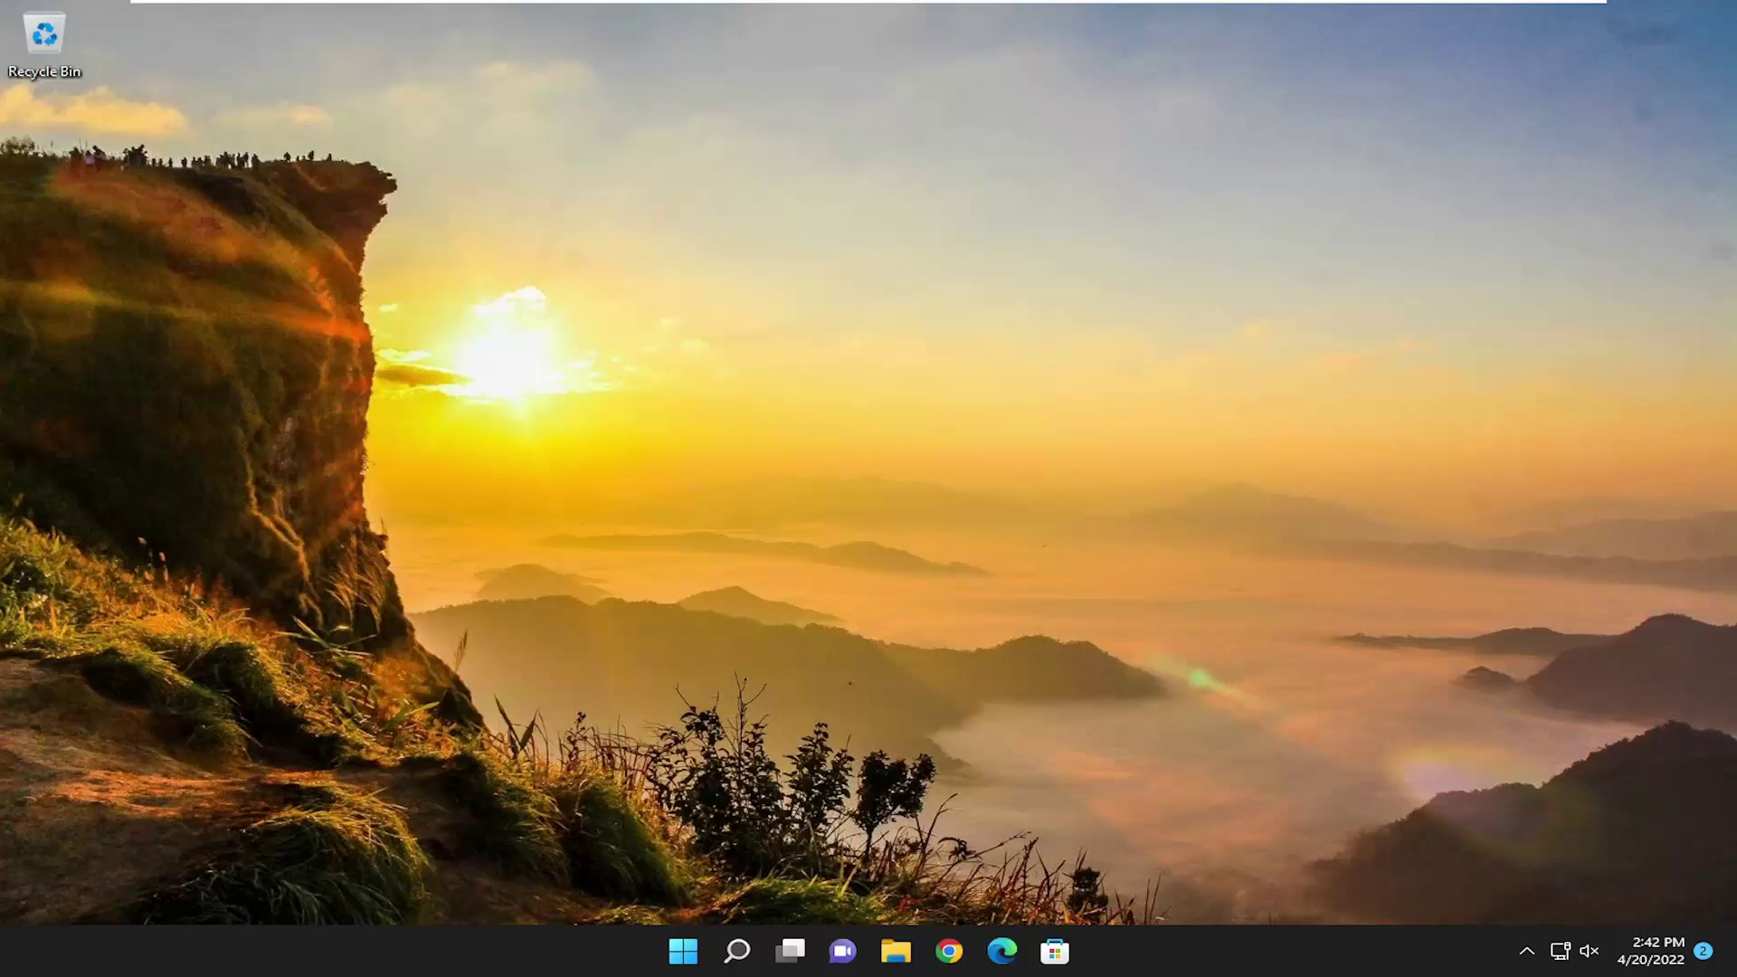
# - Open Services and stop, then start, the Print Spooler service
pyautogui.click(735, 950)
pyautogui.write('services')
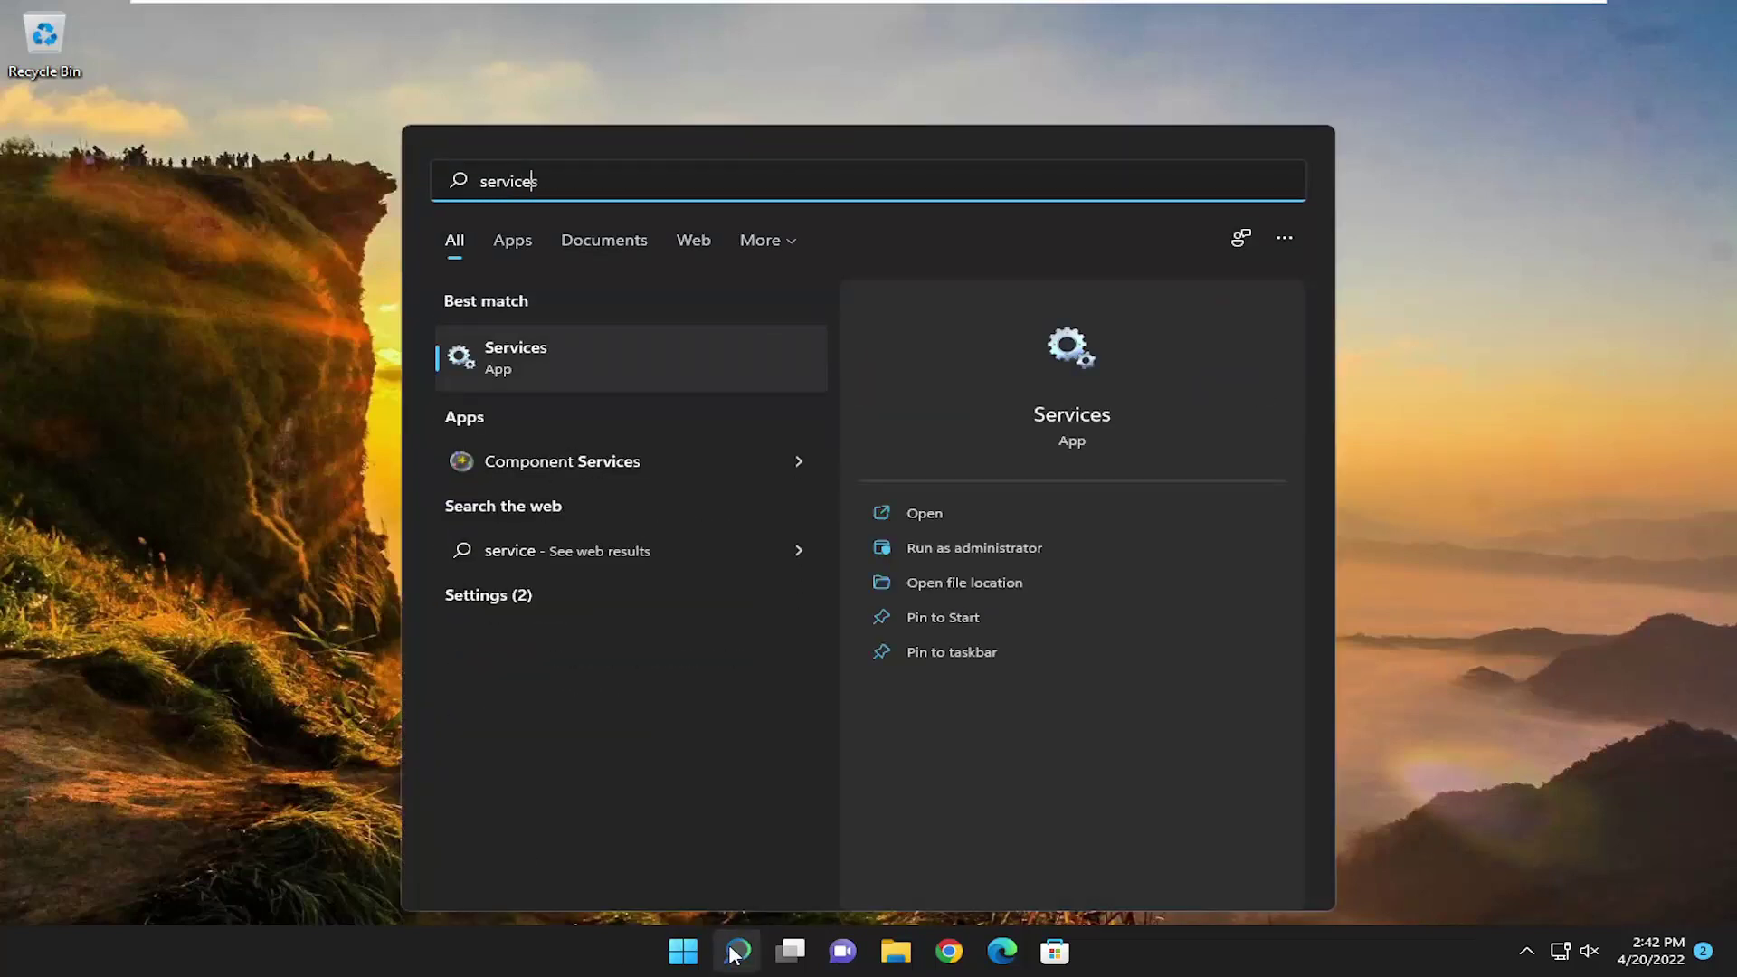
pyautogui.click(533, 362)
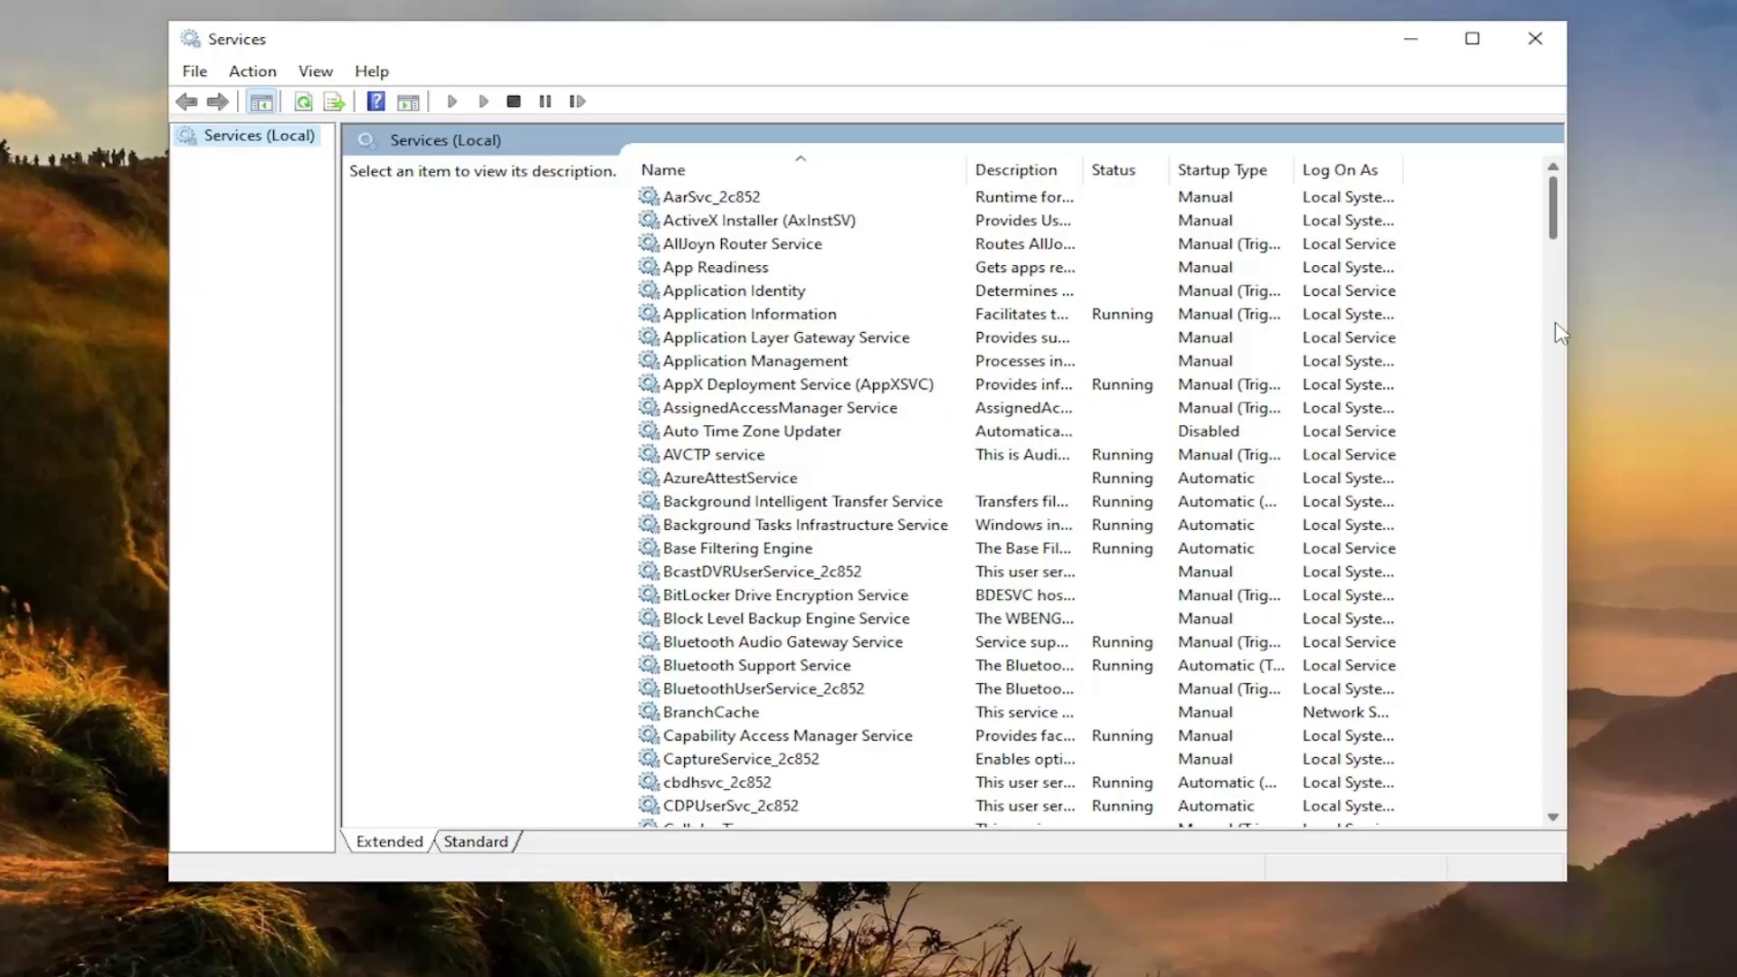
pyautogui.moveTo(1558, 333); pyautogui.dragTo(1520, 555)
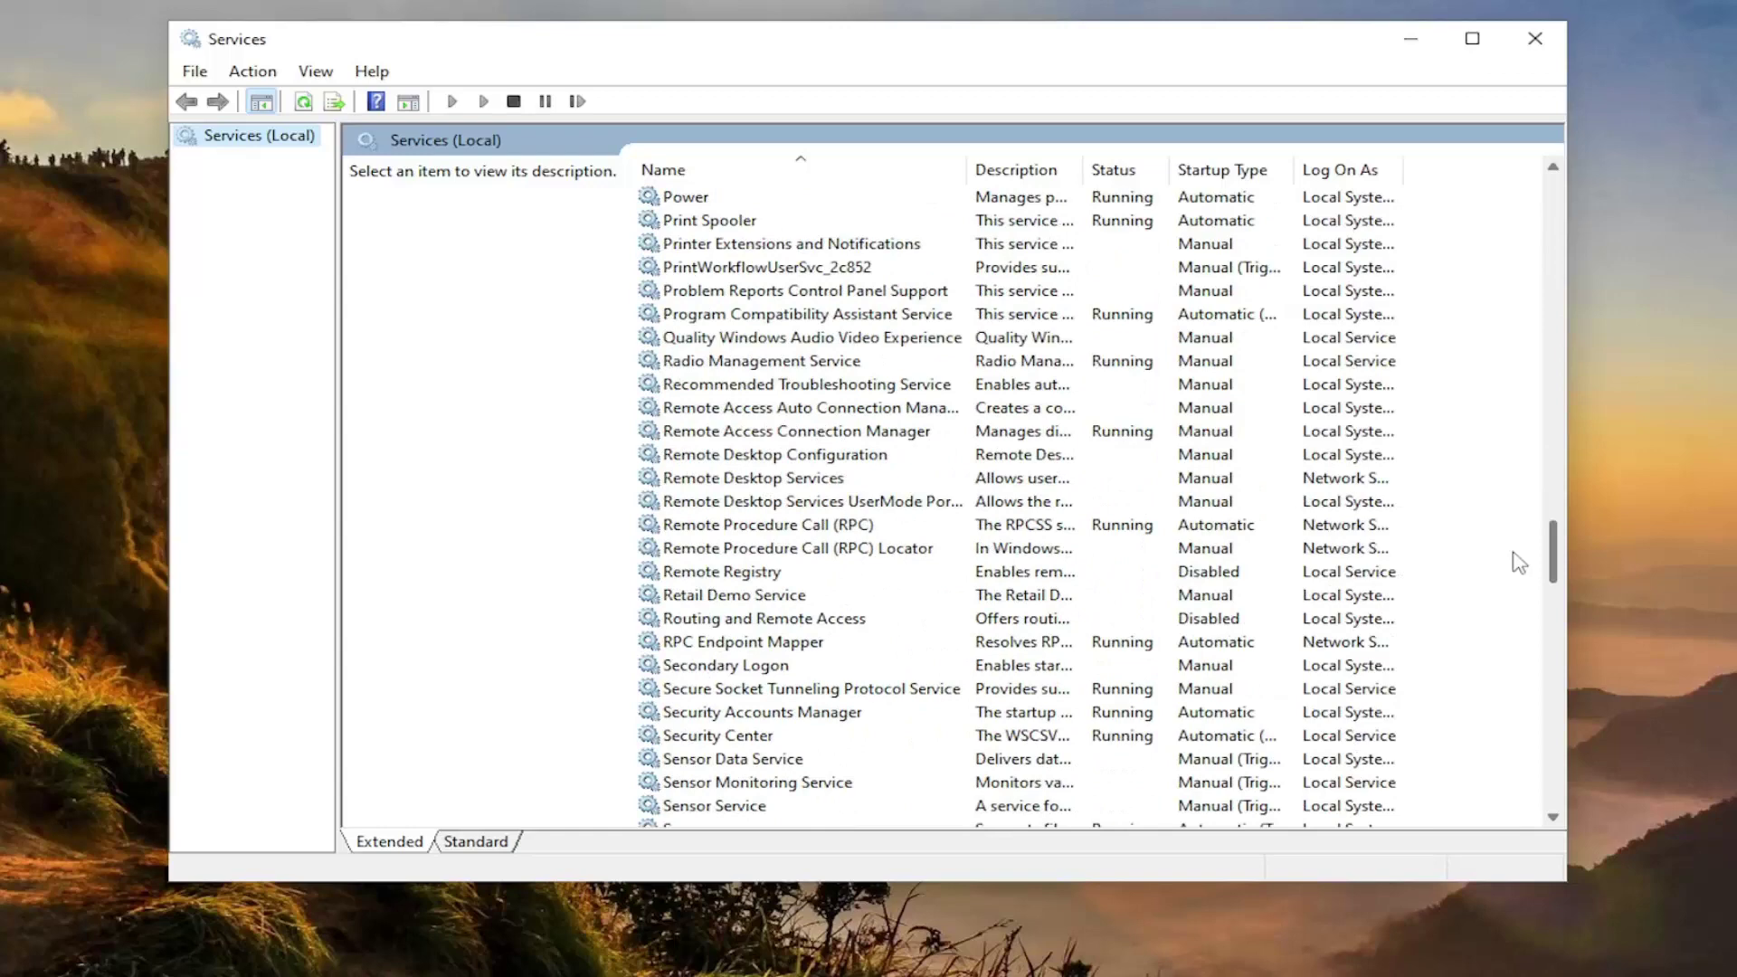
pyautogui.scroll(2, 859, 426)
pyautogui.doubleClick(694, 363)
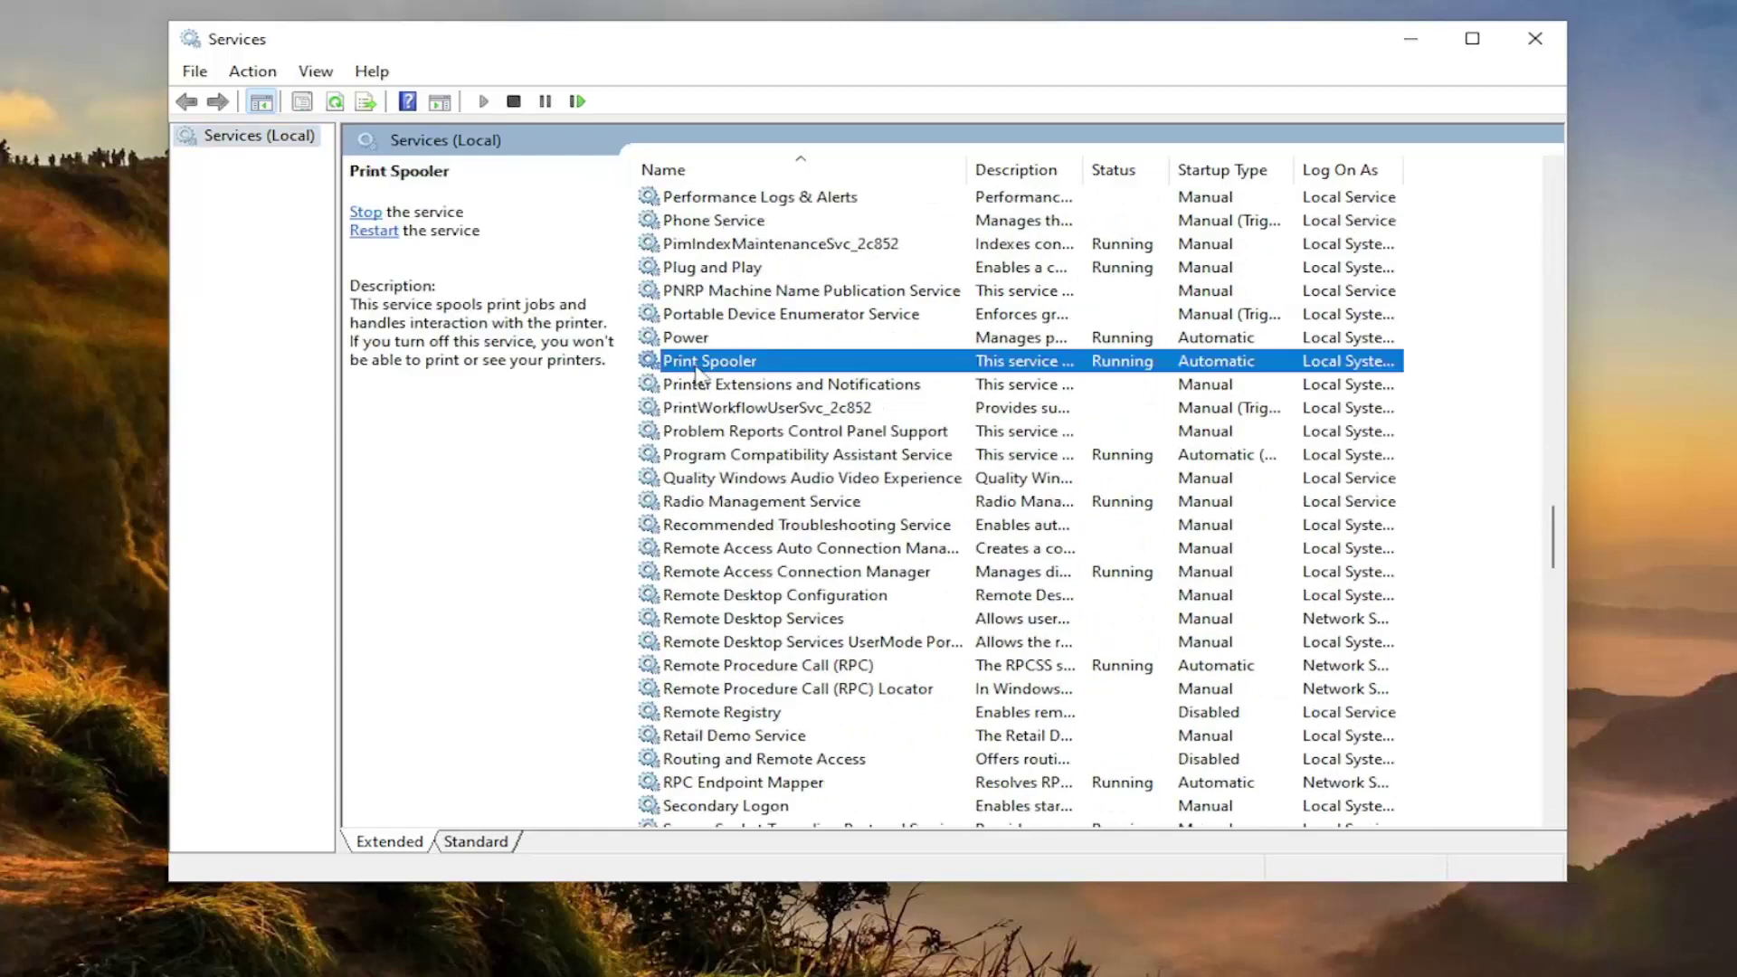
pyautogui.click(801, 561)
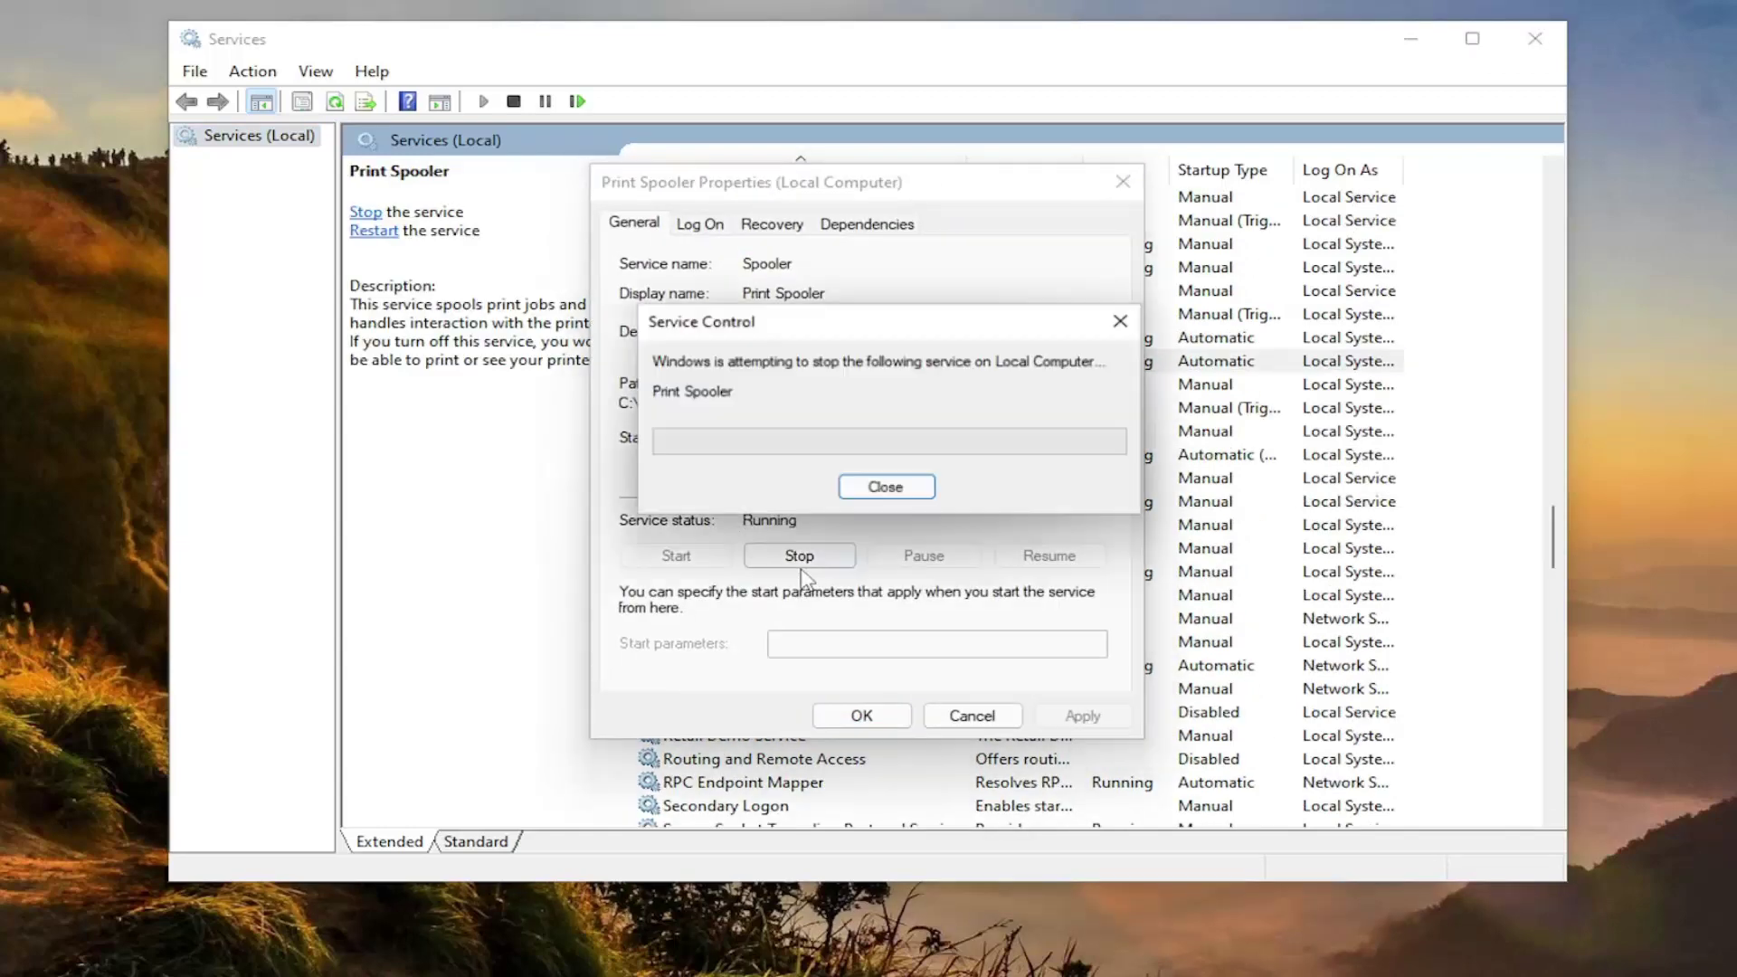
pyautogui.click(678, 555)
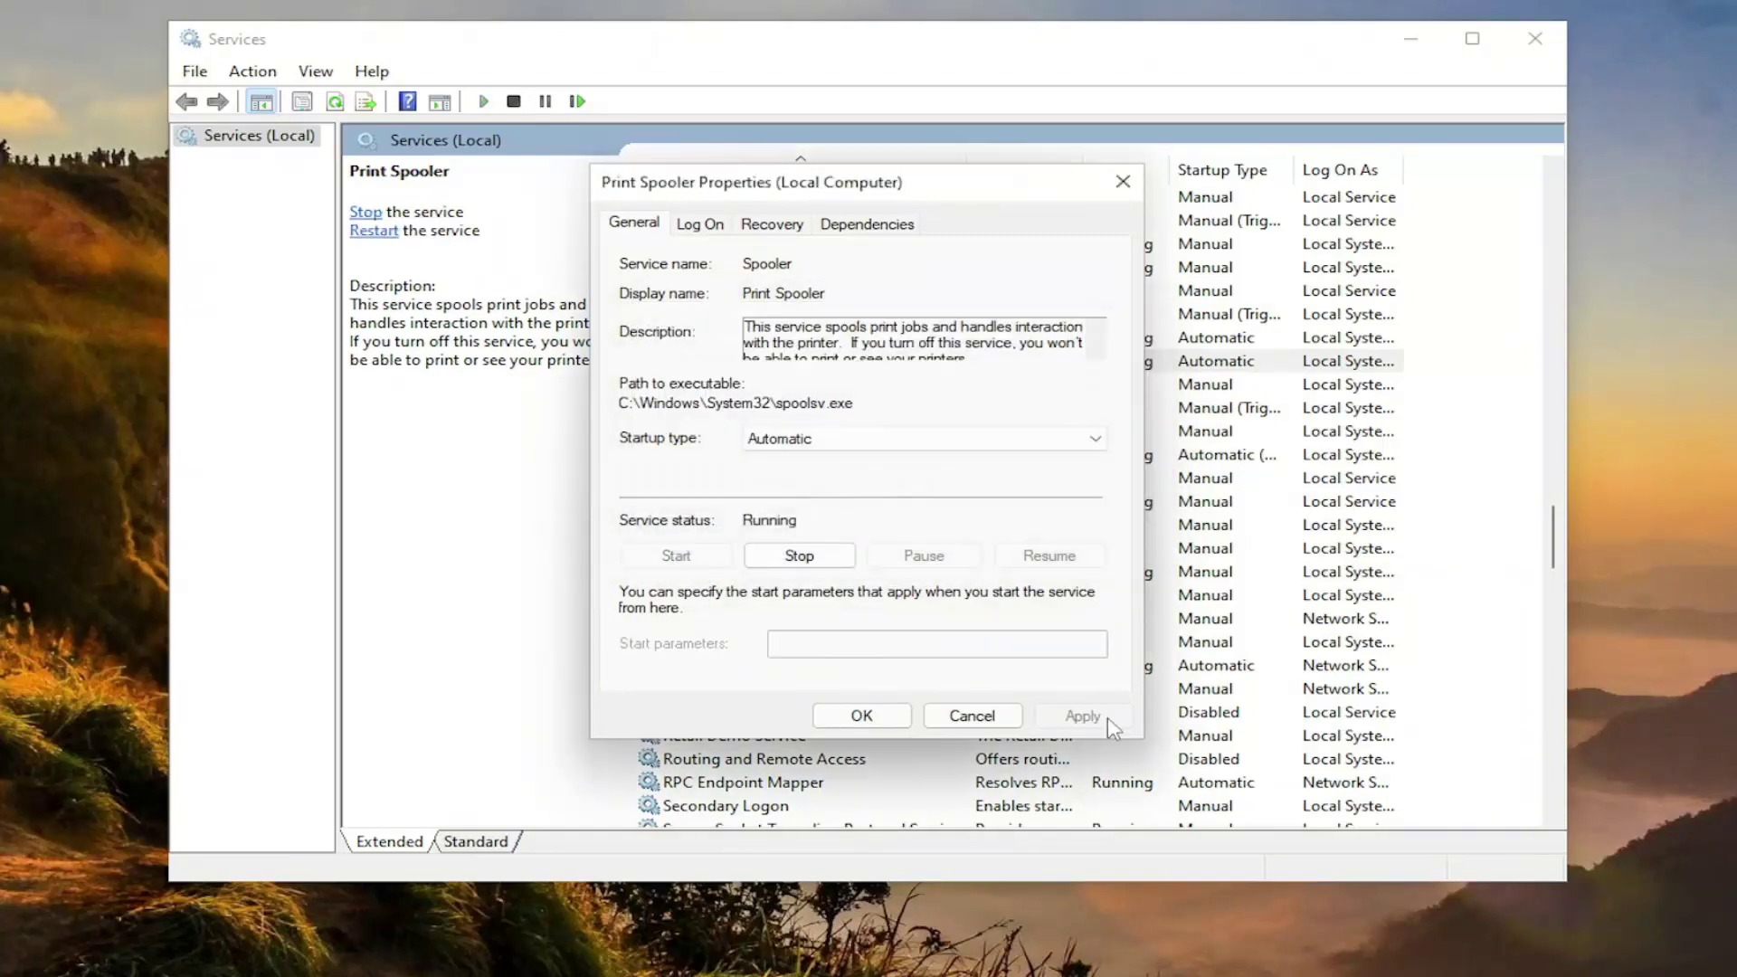
pyautogui.click(861, 716)
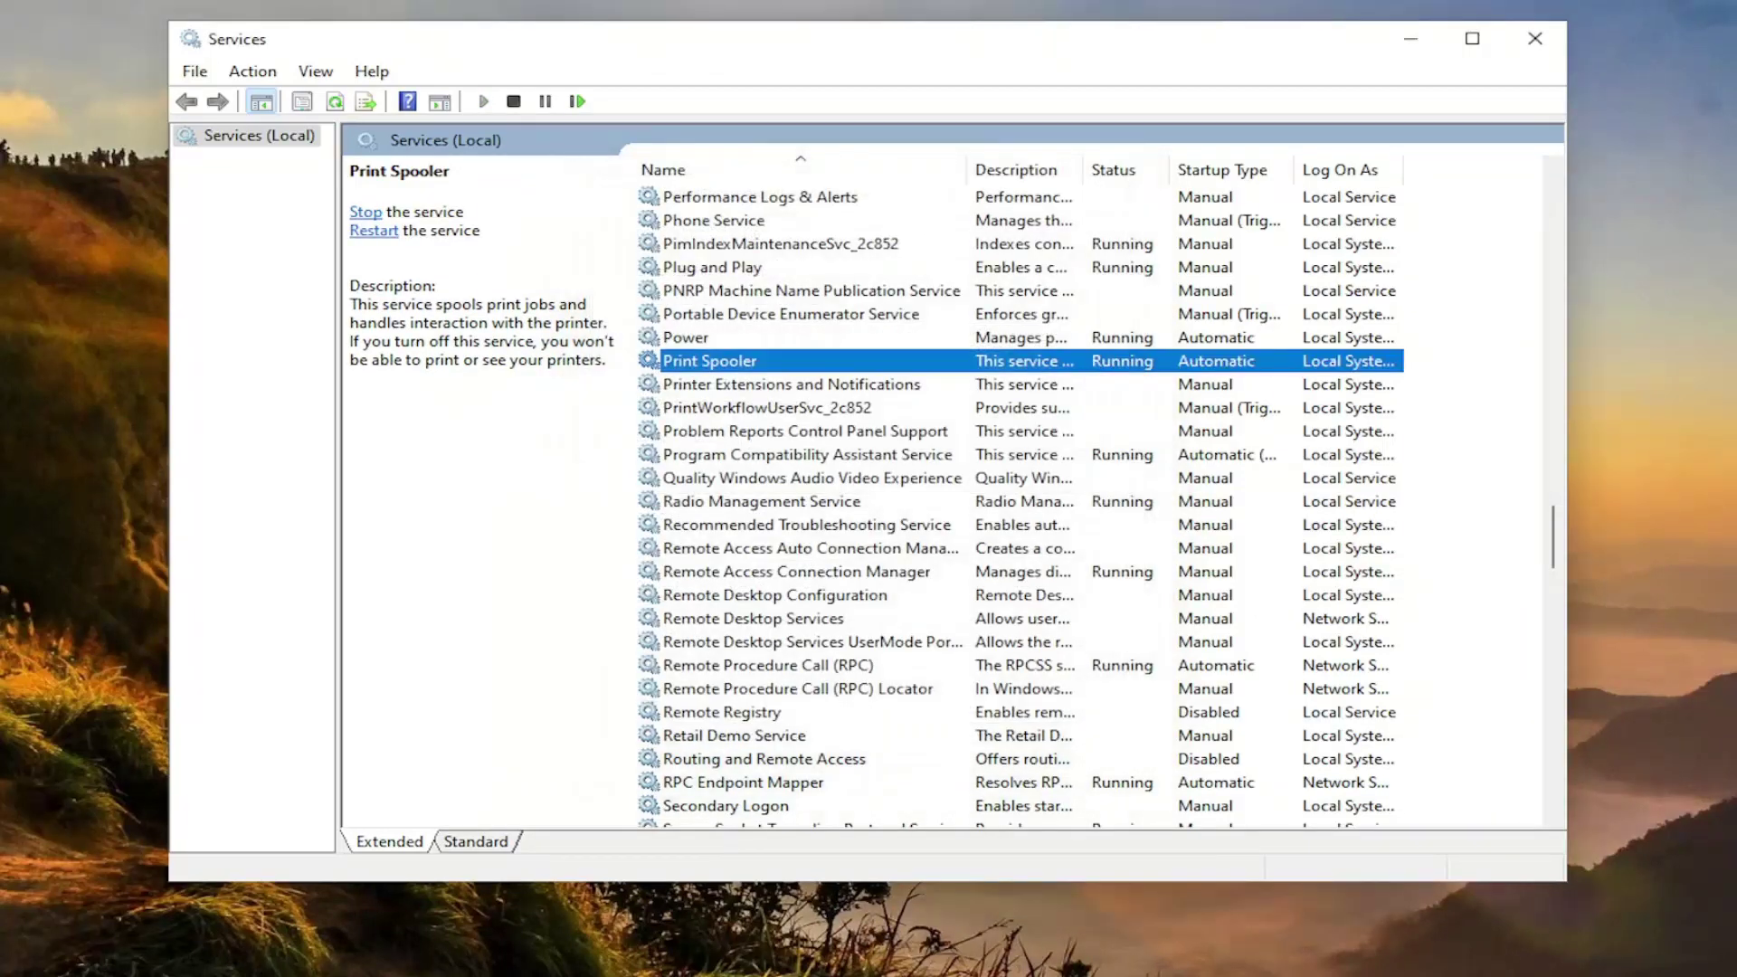
# - Reopen Print Spooler properties and keep its startup type as Automatic
pyautogui.doubleClick(685, 360)
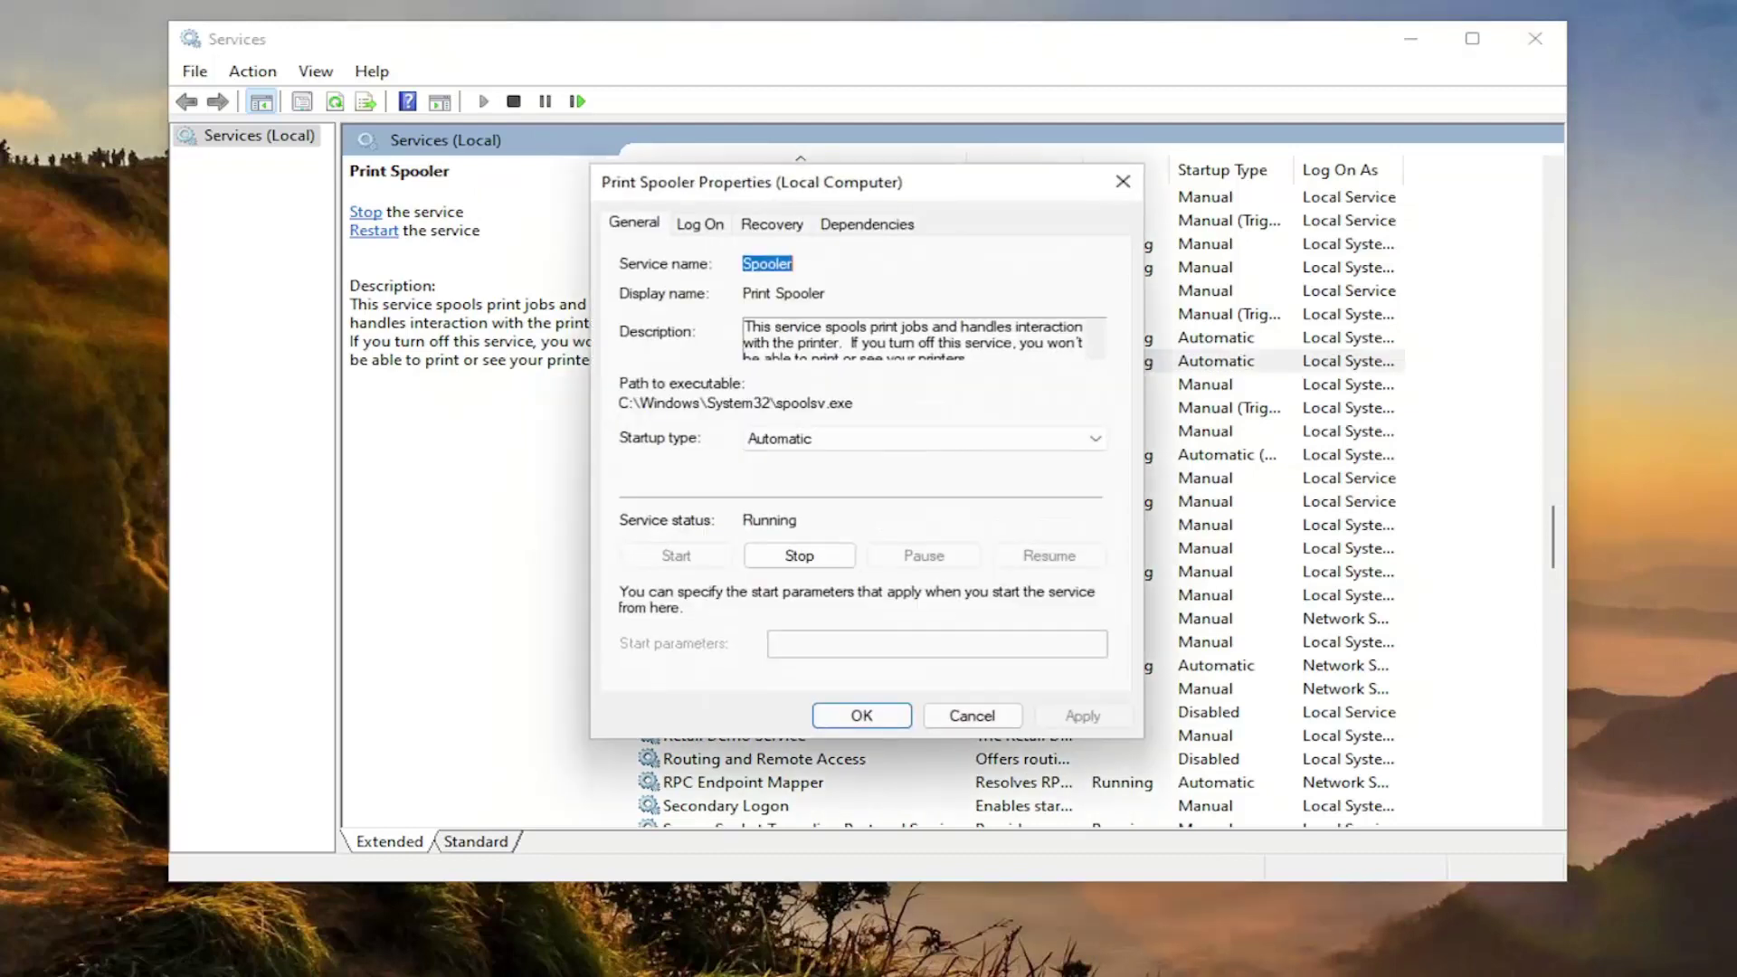
pyautogui.click(747, 440)
pyautogui.click(777, 478)
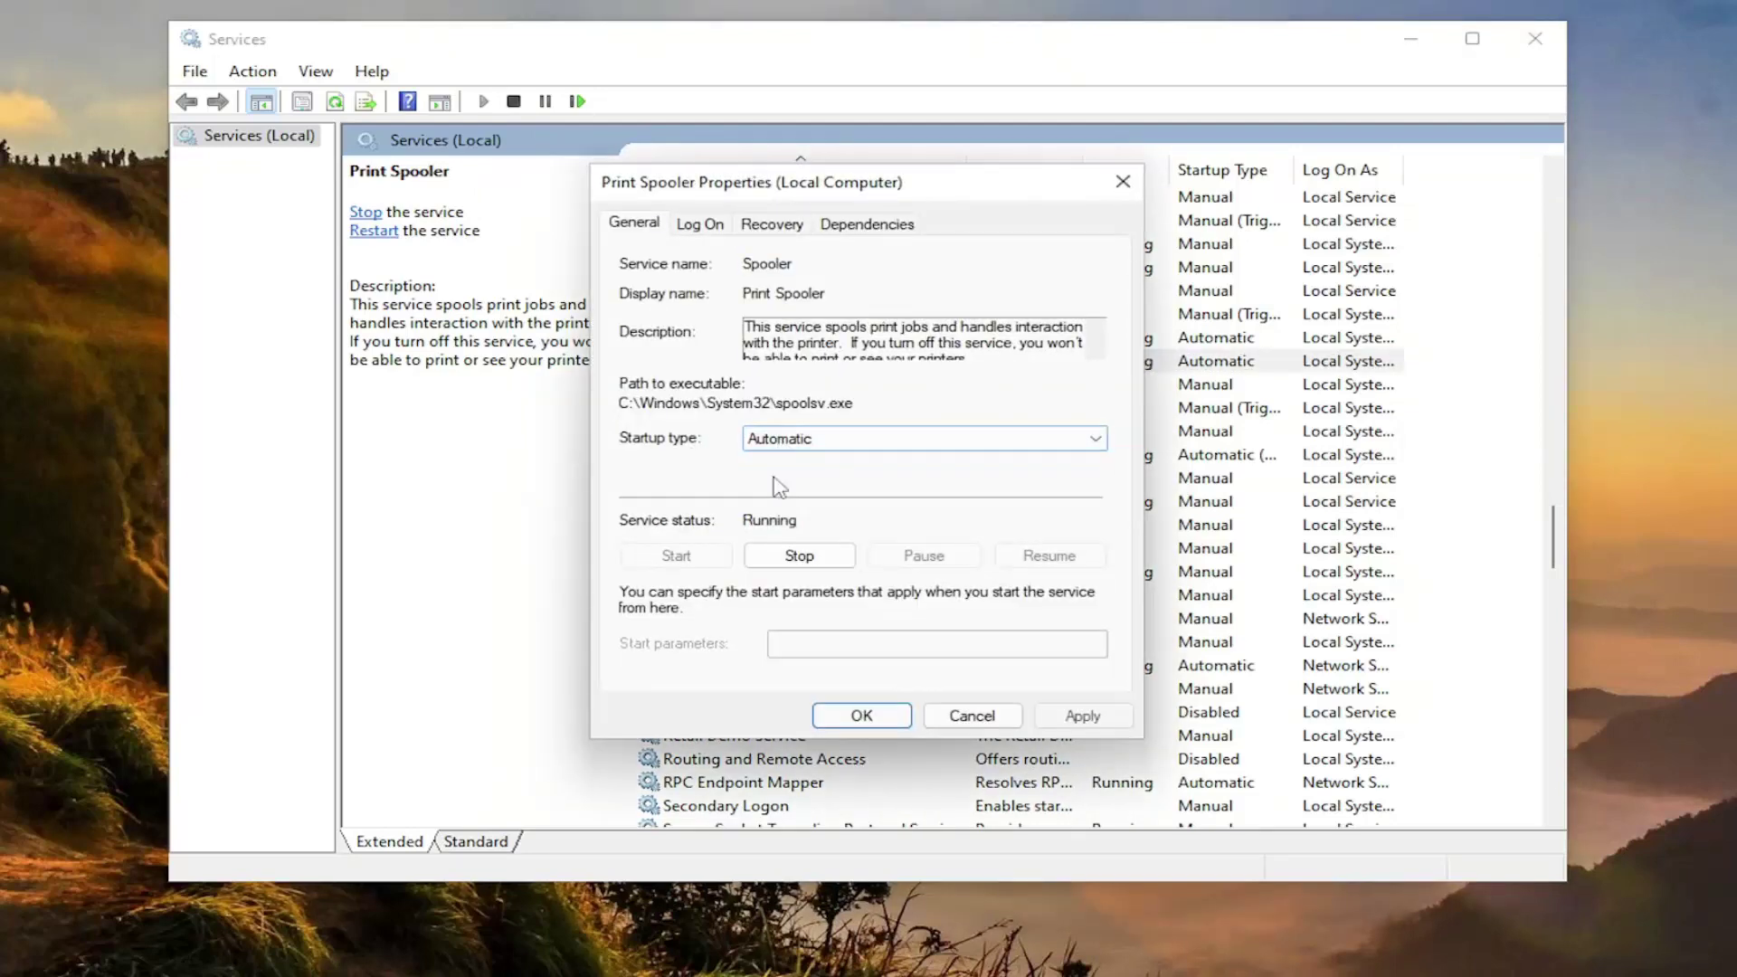
pyautogui.click(860, 716)
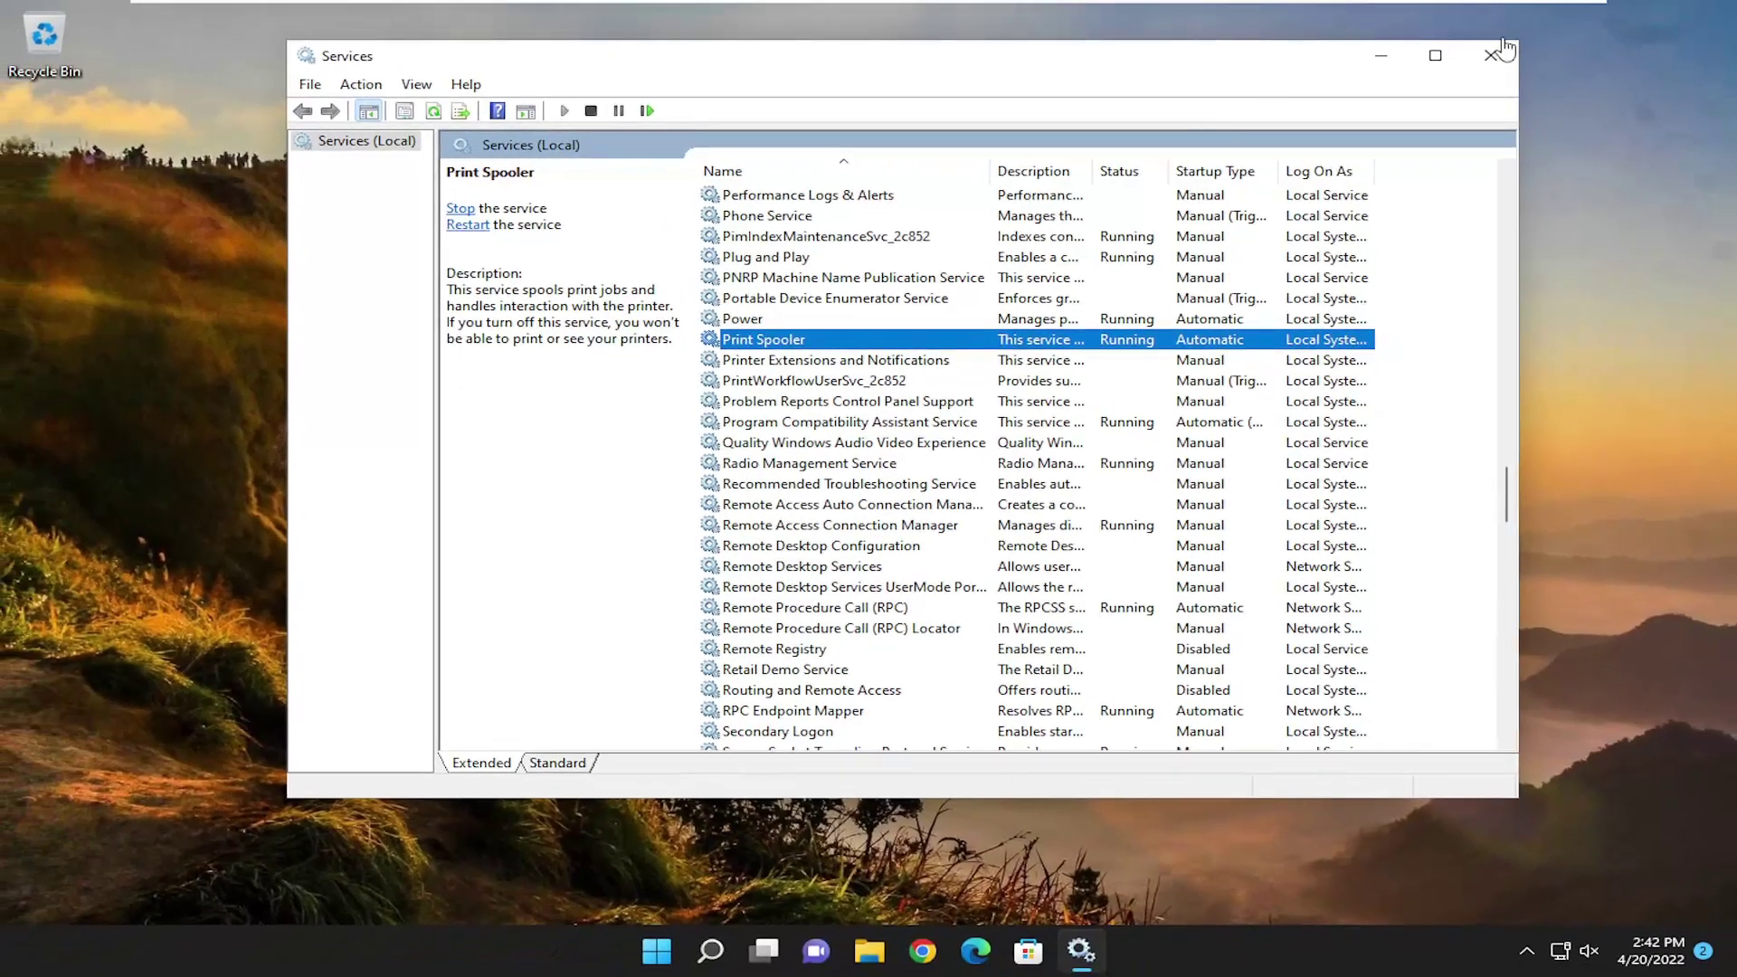
# - Close Services and launch Command Prompt as administrator, approving the elevation prompt
pyautogui.click(1503, 52)
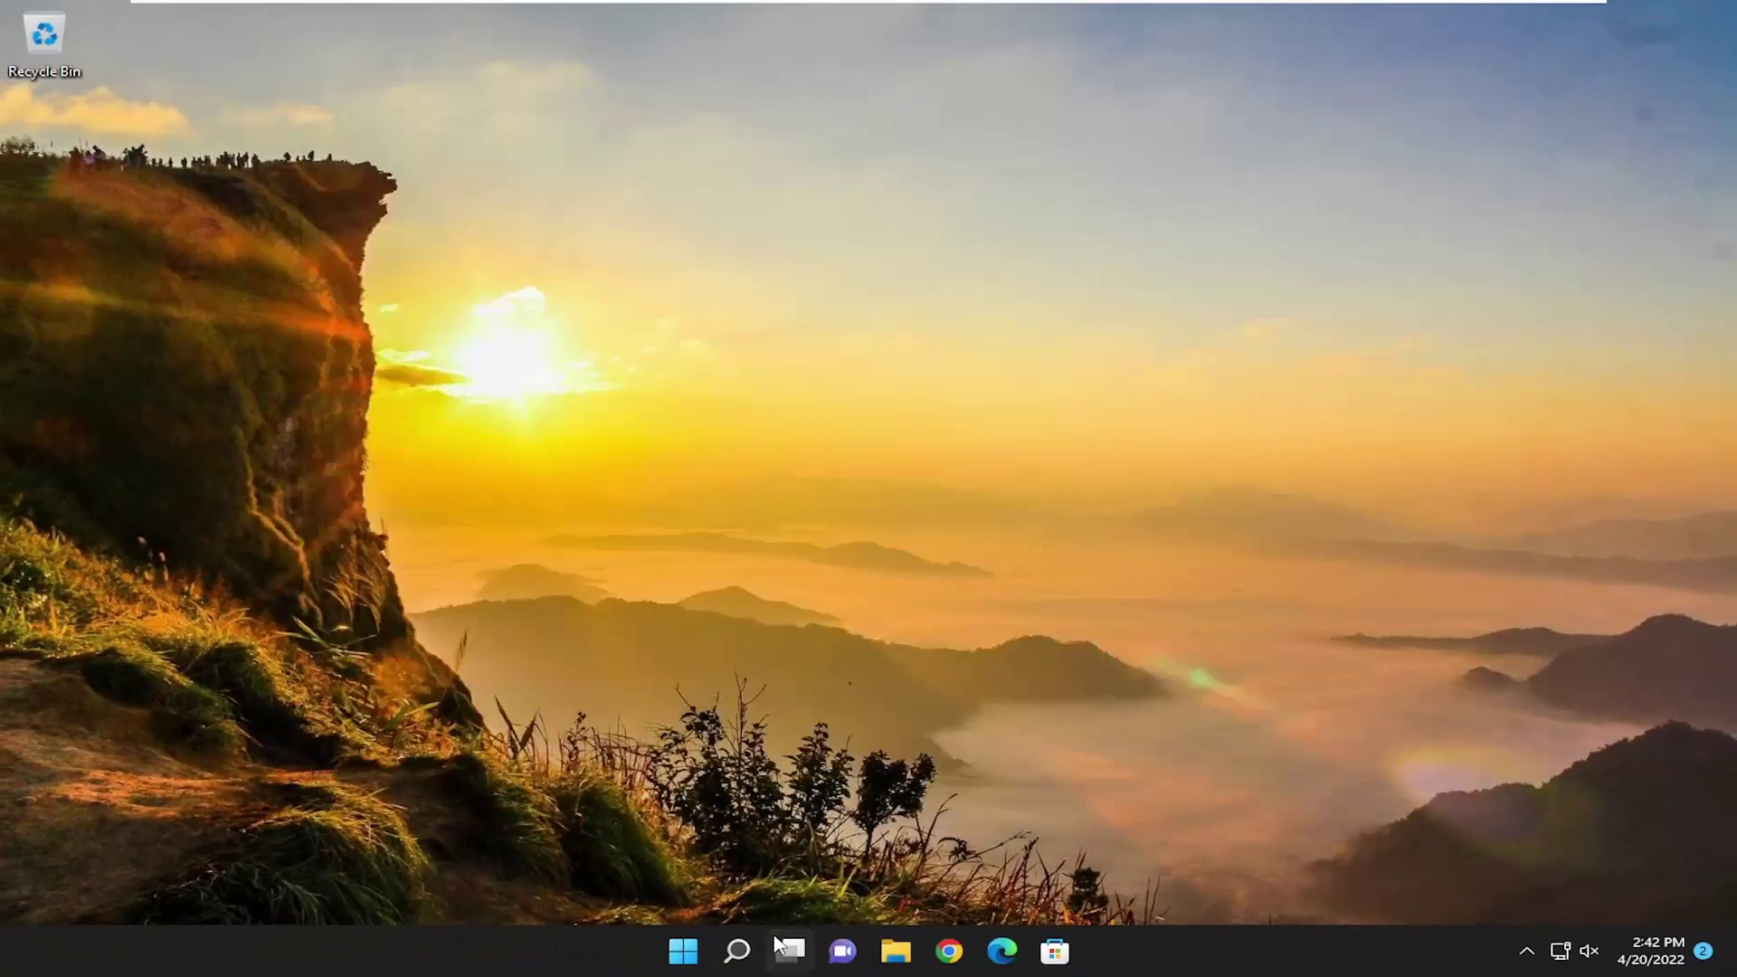
pyautogui.click(751, 950)
pyautogui.write('cmd')
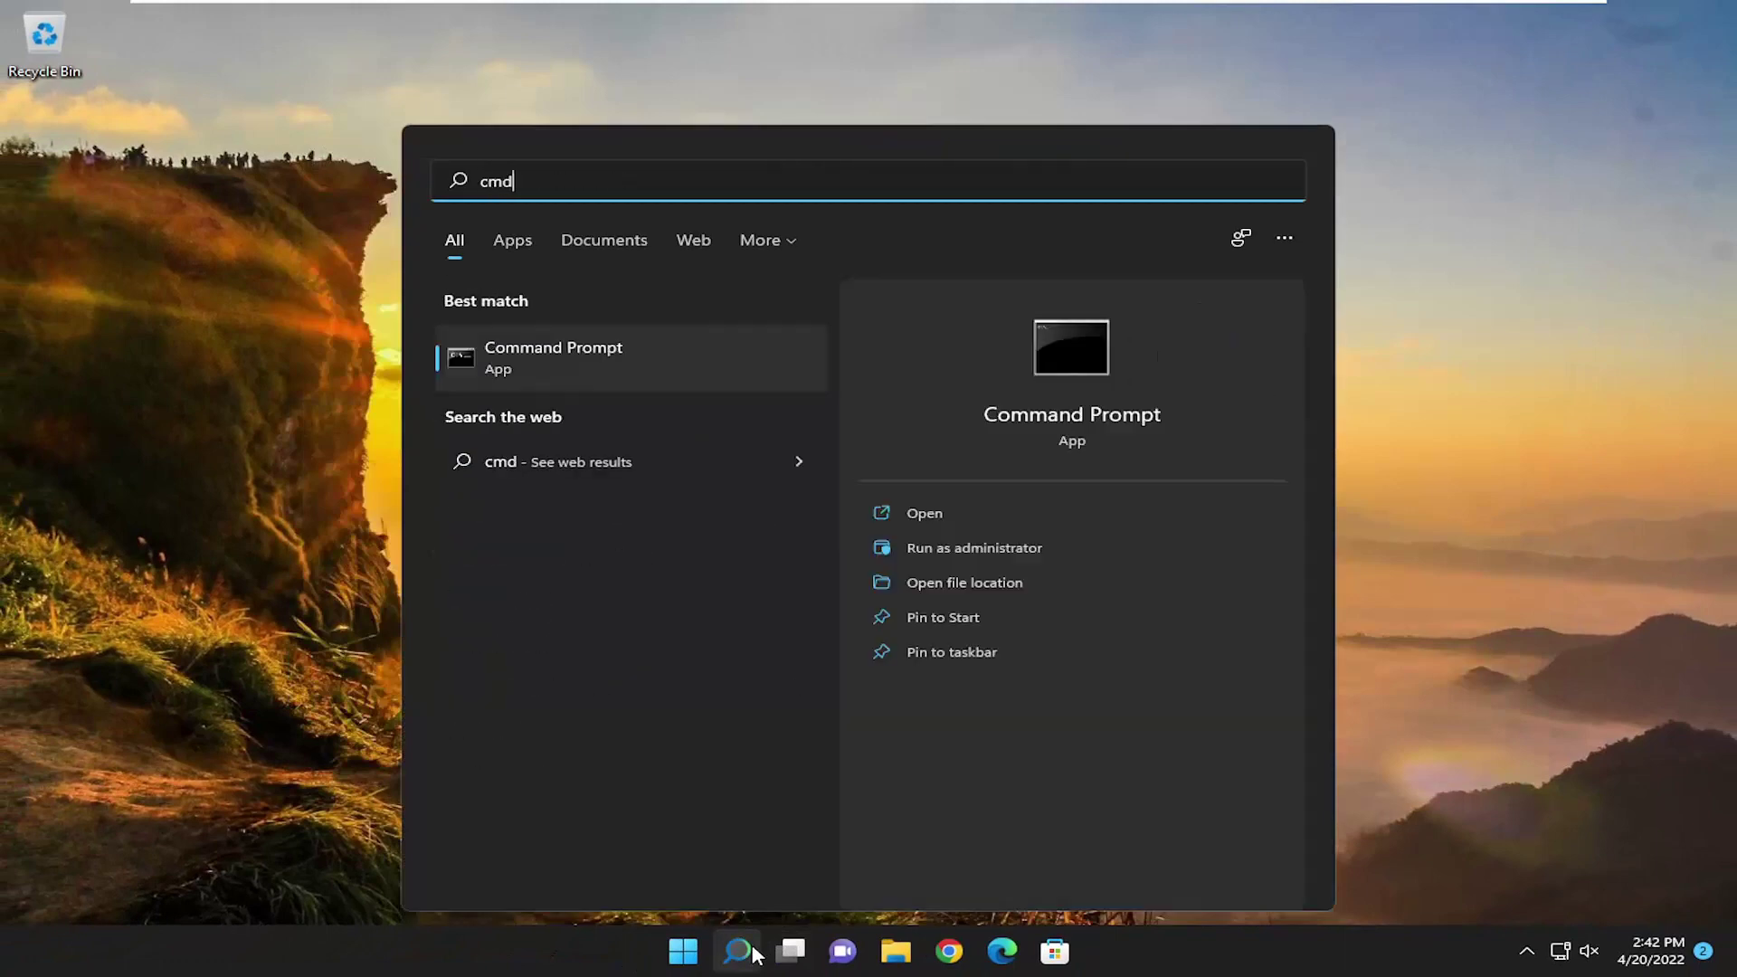
pyautogui.rightClick(536, 360)
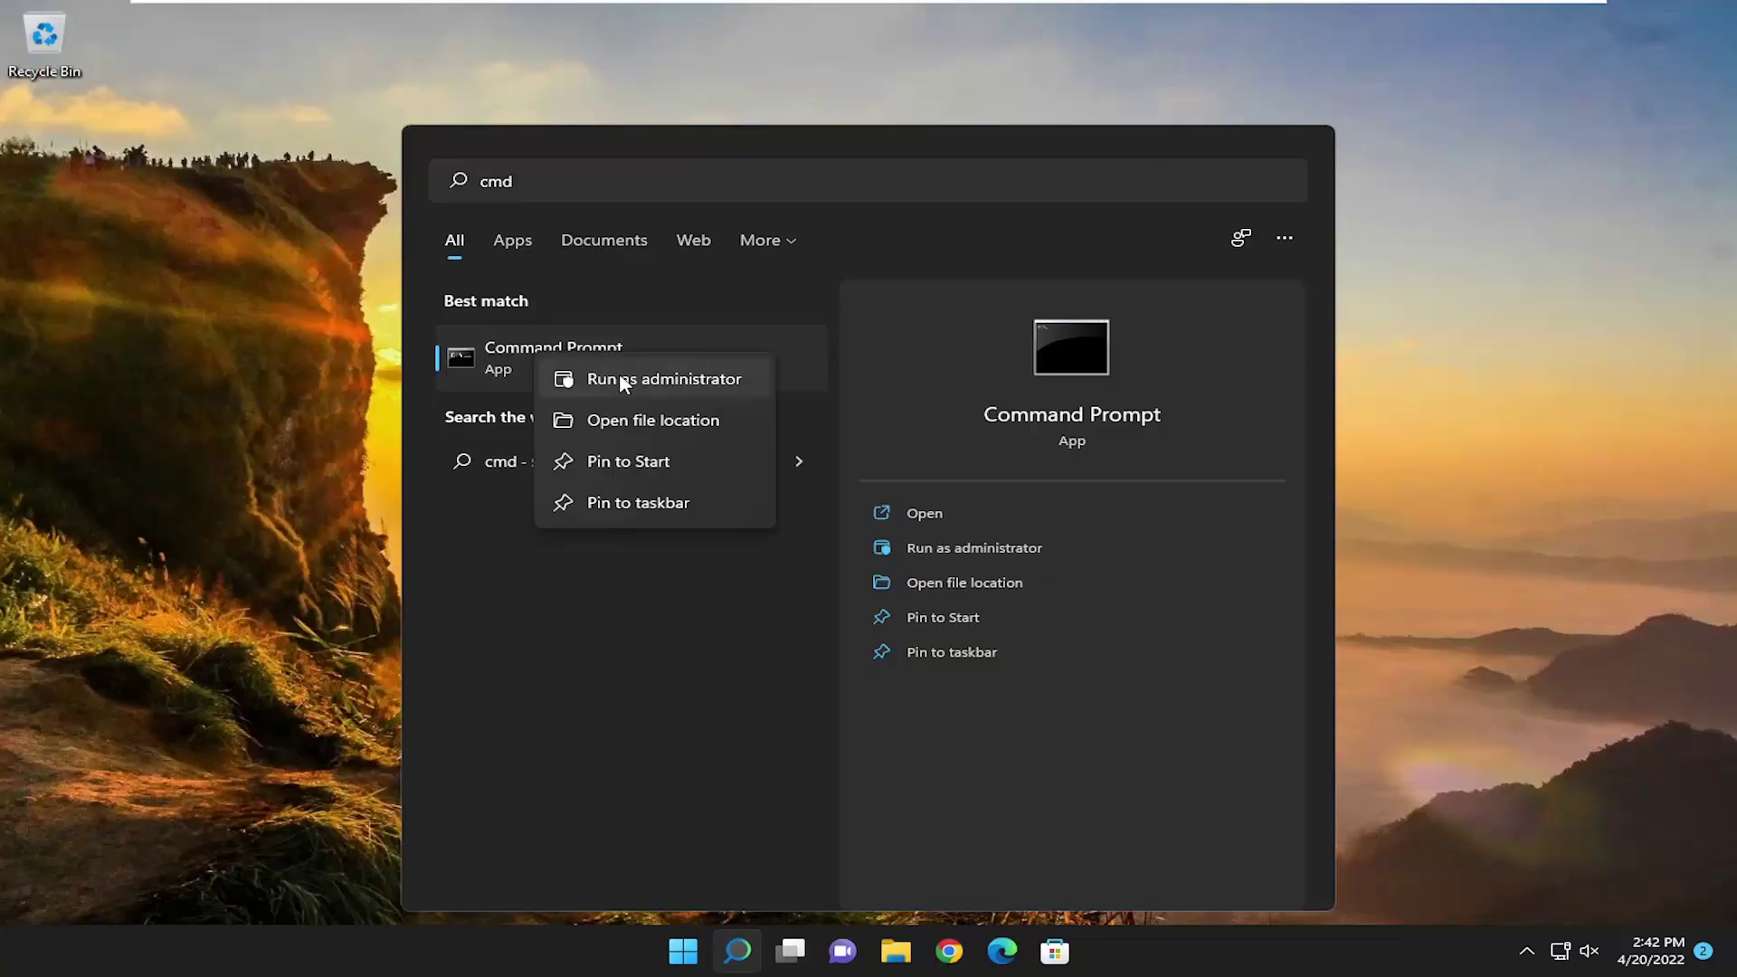
pyautogui.click(623, 384)
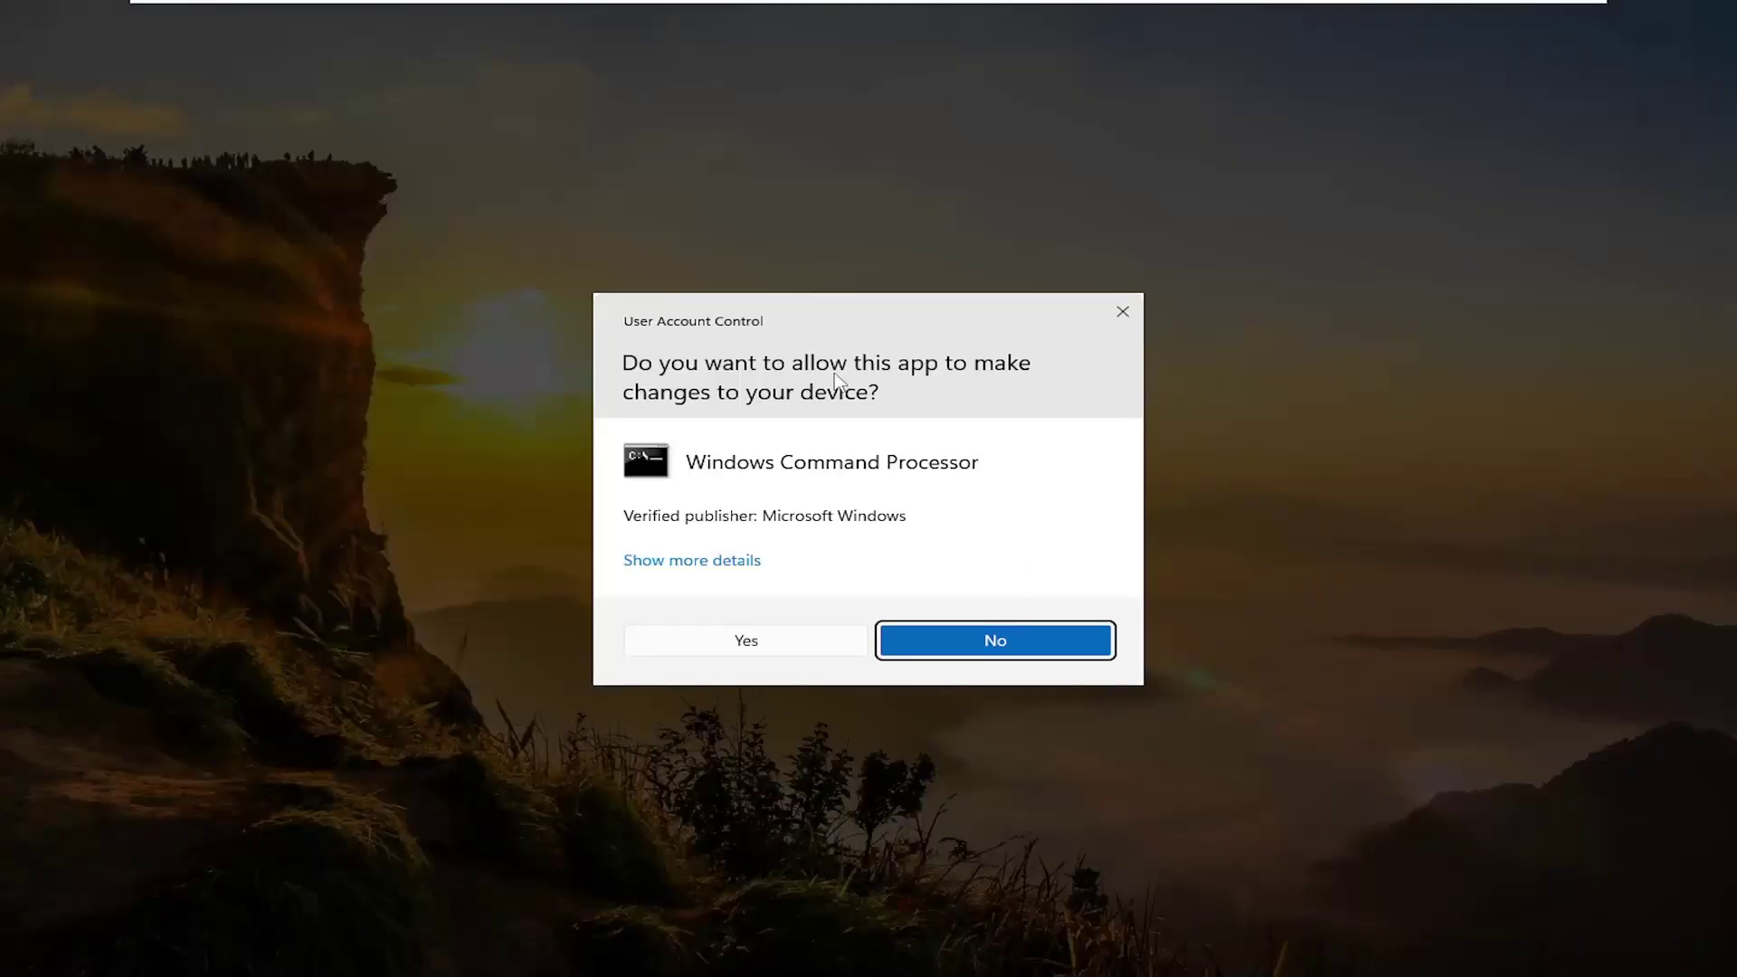
pyautogui.click(774, 634)
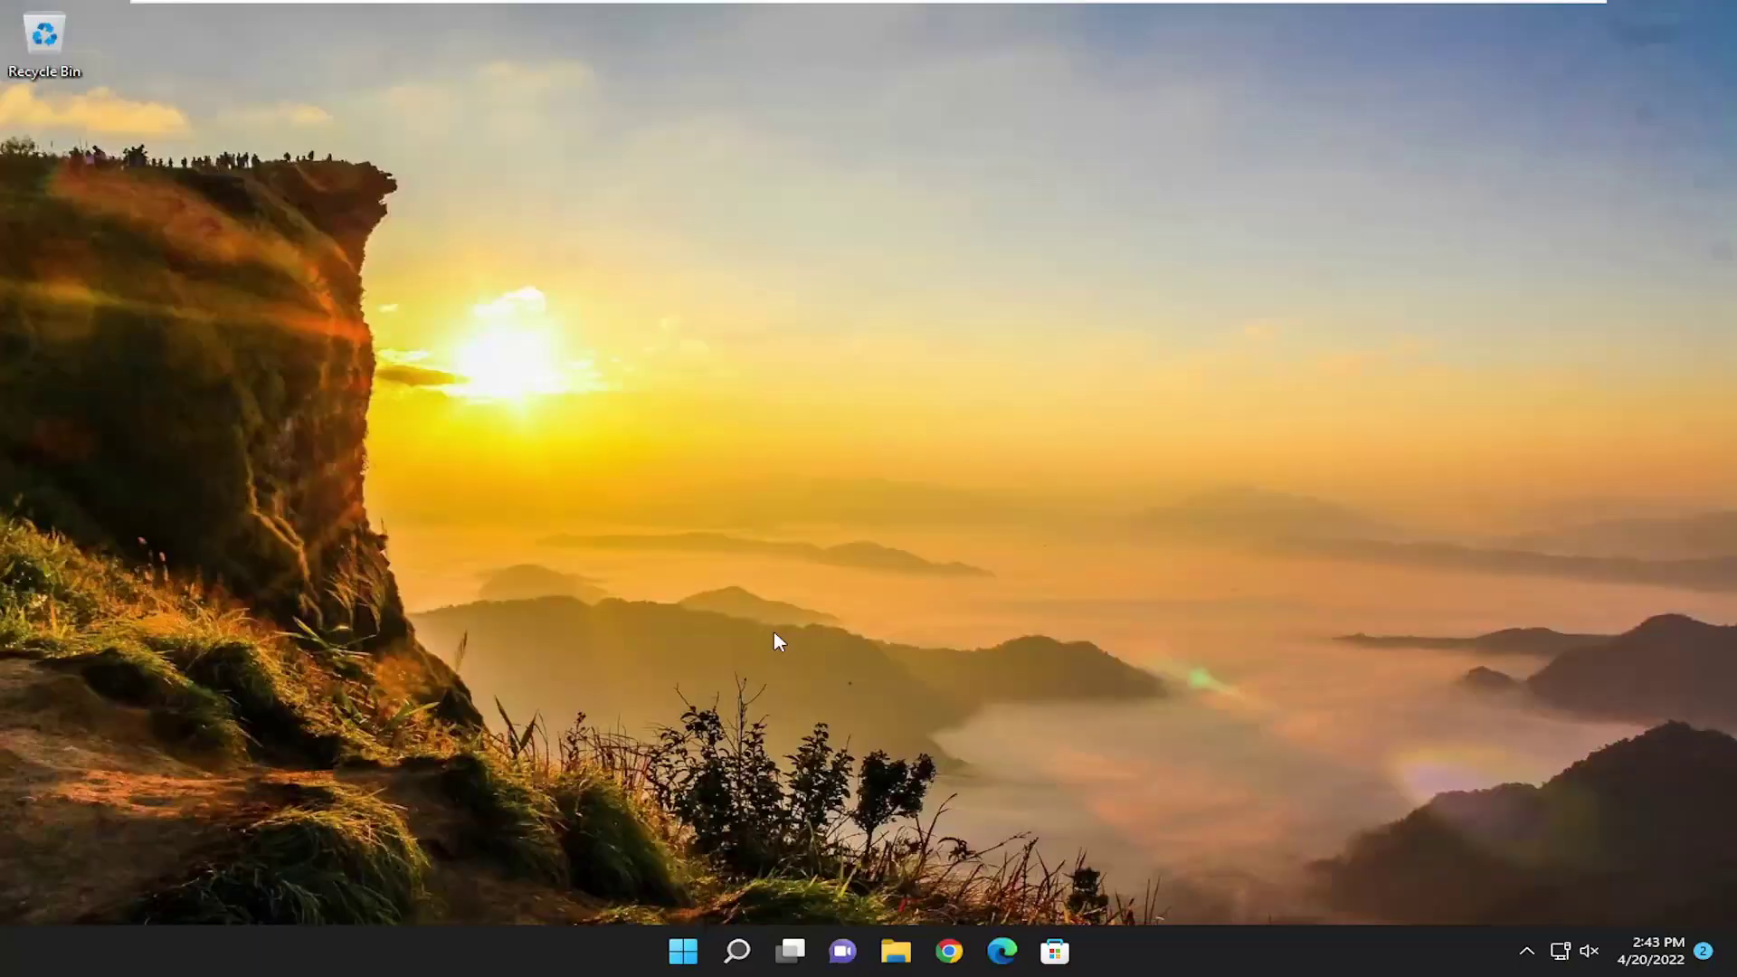
# - Paste and run printui.exe /s /t2 in the administrator Command Prompt
pyautogui.moveTo(660, 93); pyautogui.dragTo(884, 159)
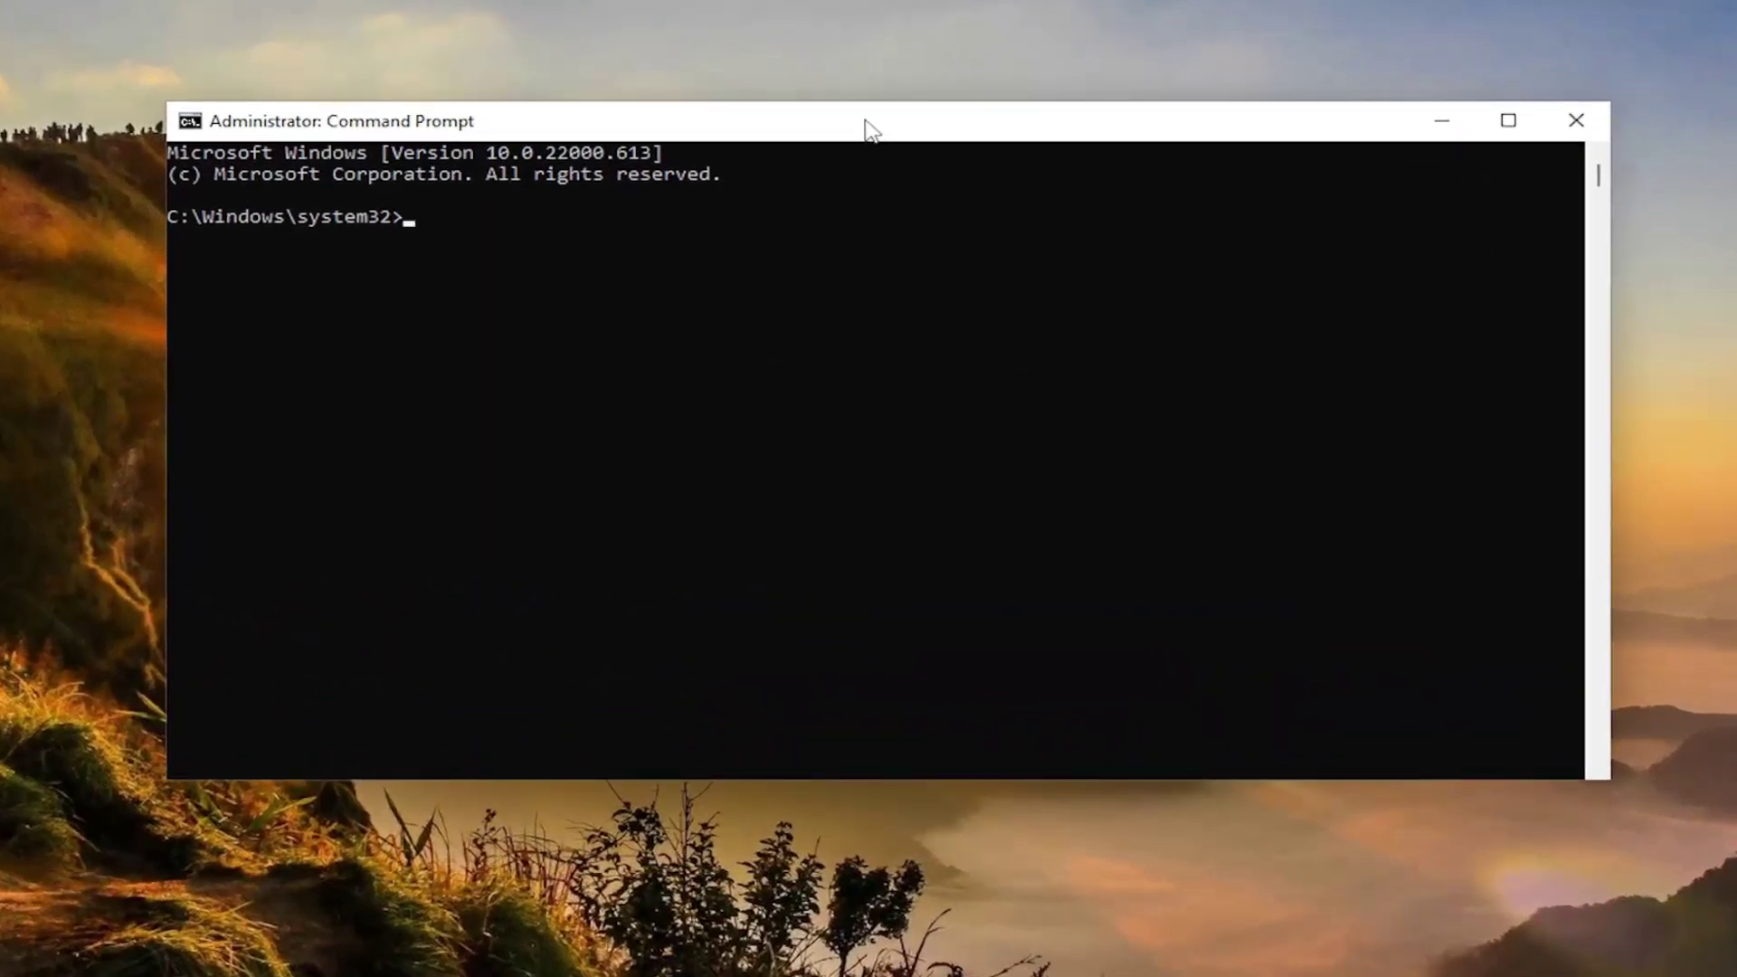
pyautogui.rightClick(764, 120)
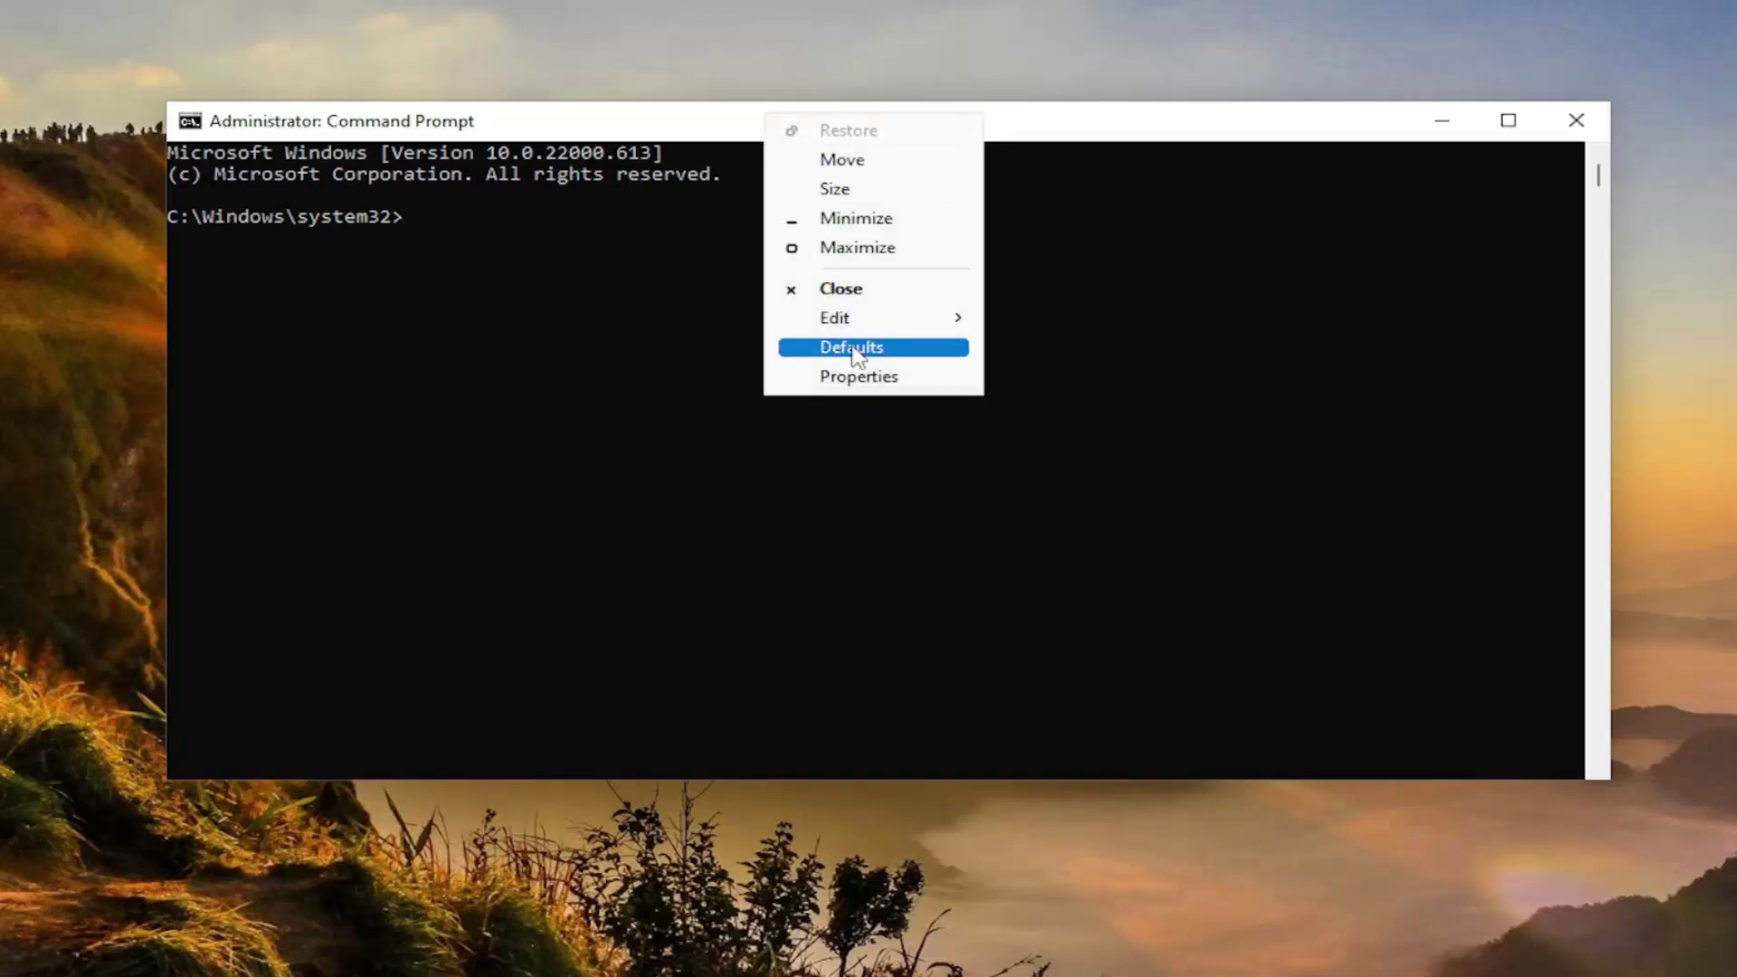
pyautogui.moveTo(857, 318)
pyautogui.click(1053, 377)
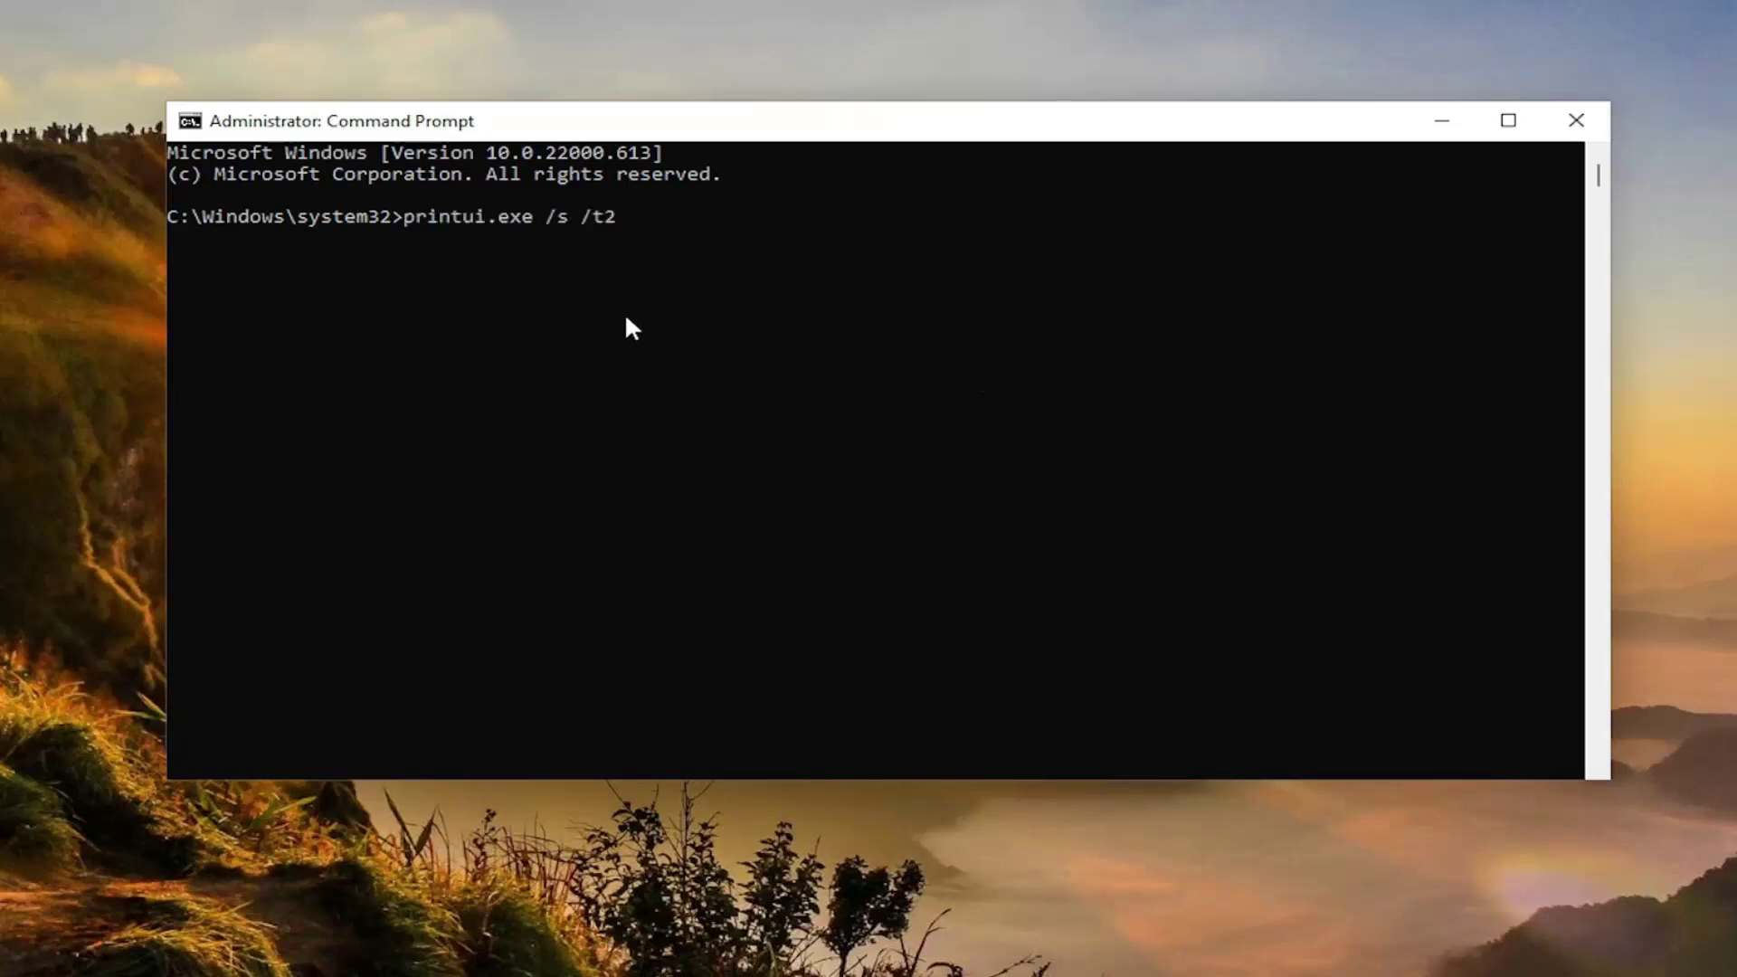
pyautogui.press('Return')
# - Widen the driver Name column and select the x64 Point and Print compatibility driver
pyautogui.moveTo(855, 321); pyautogui.dragTo(727, 139)
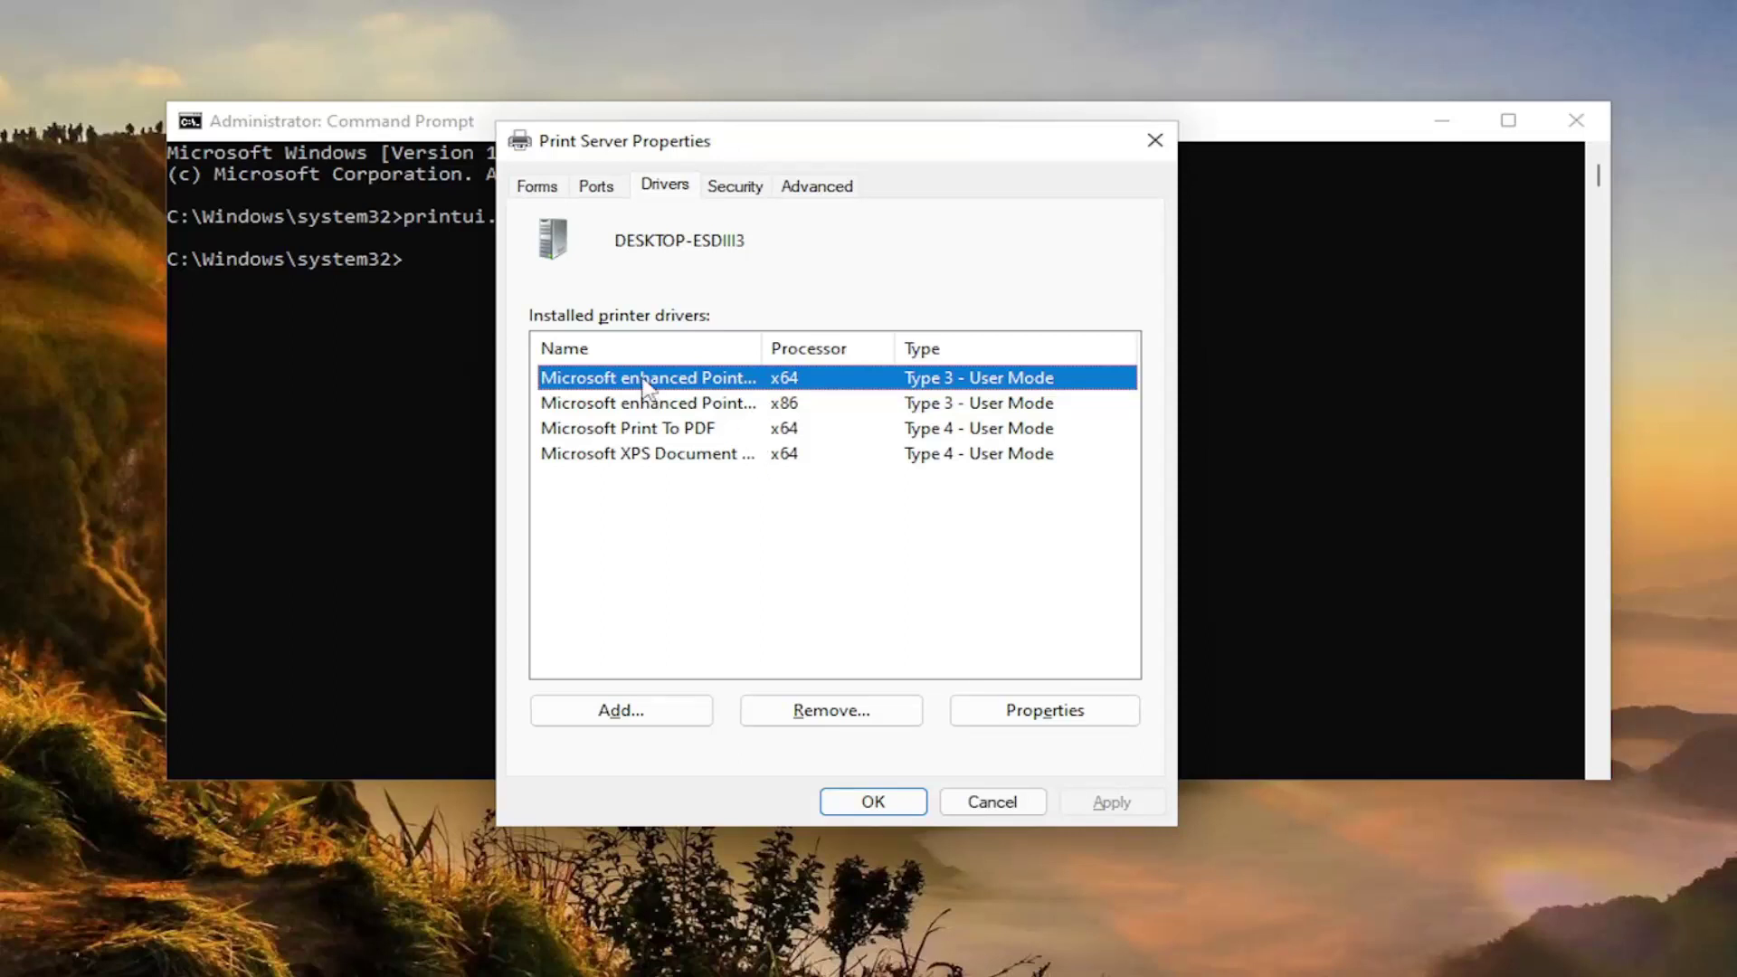
pyautogui.doubleClick(765, 349)
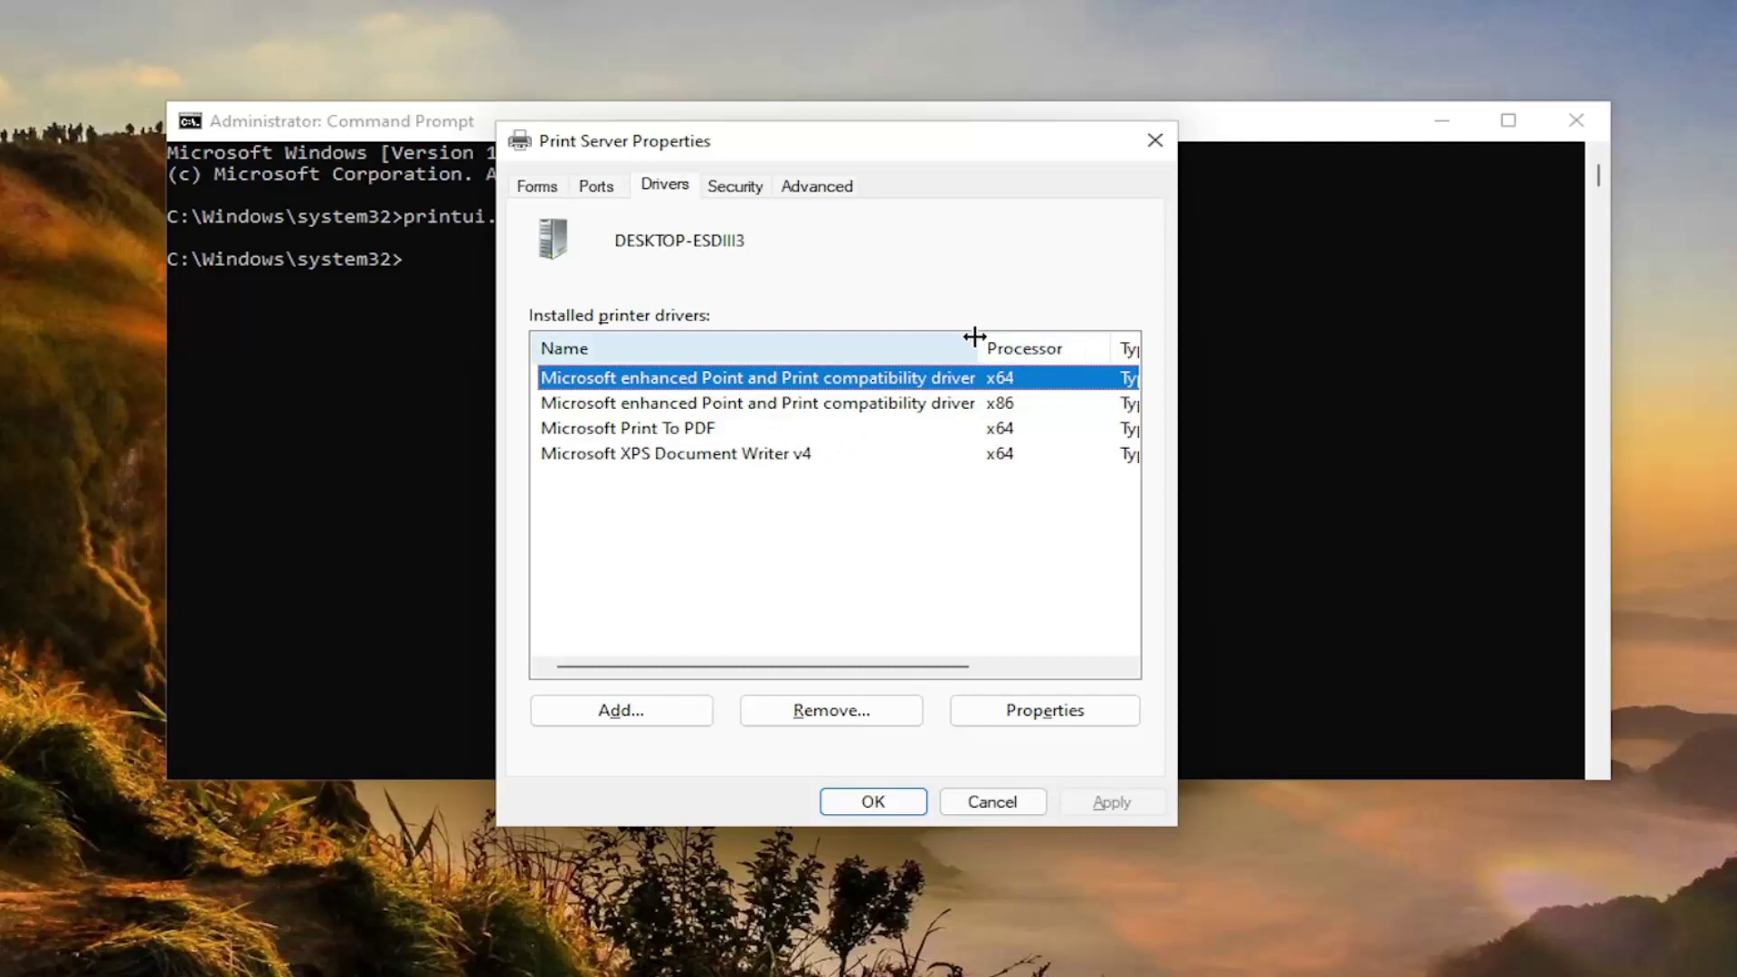
pyautogui.click(627, 639)
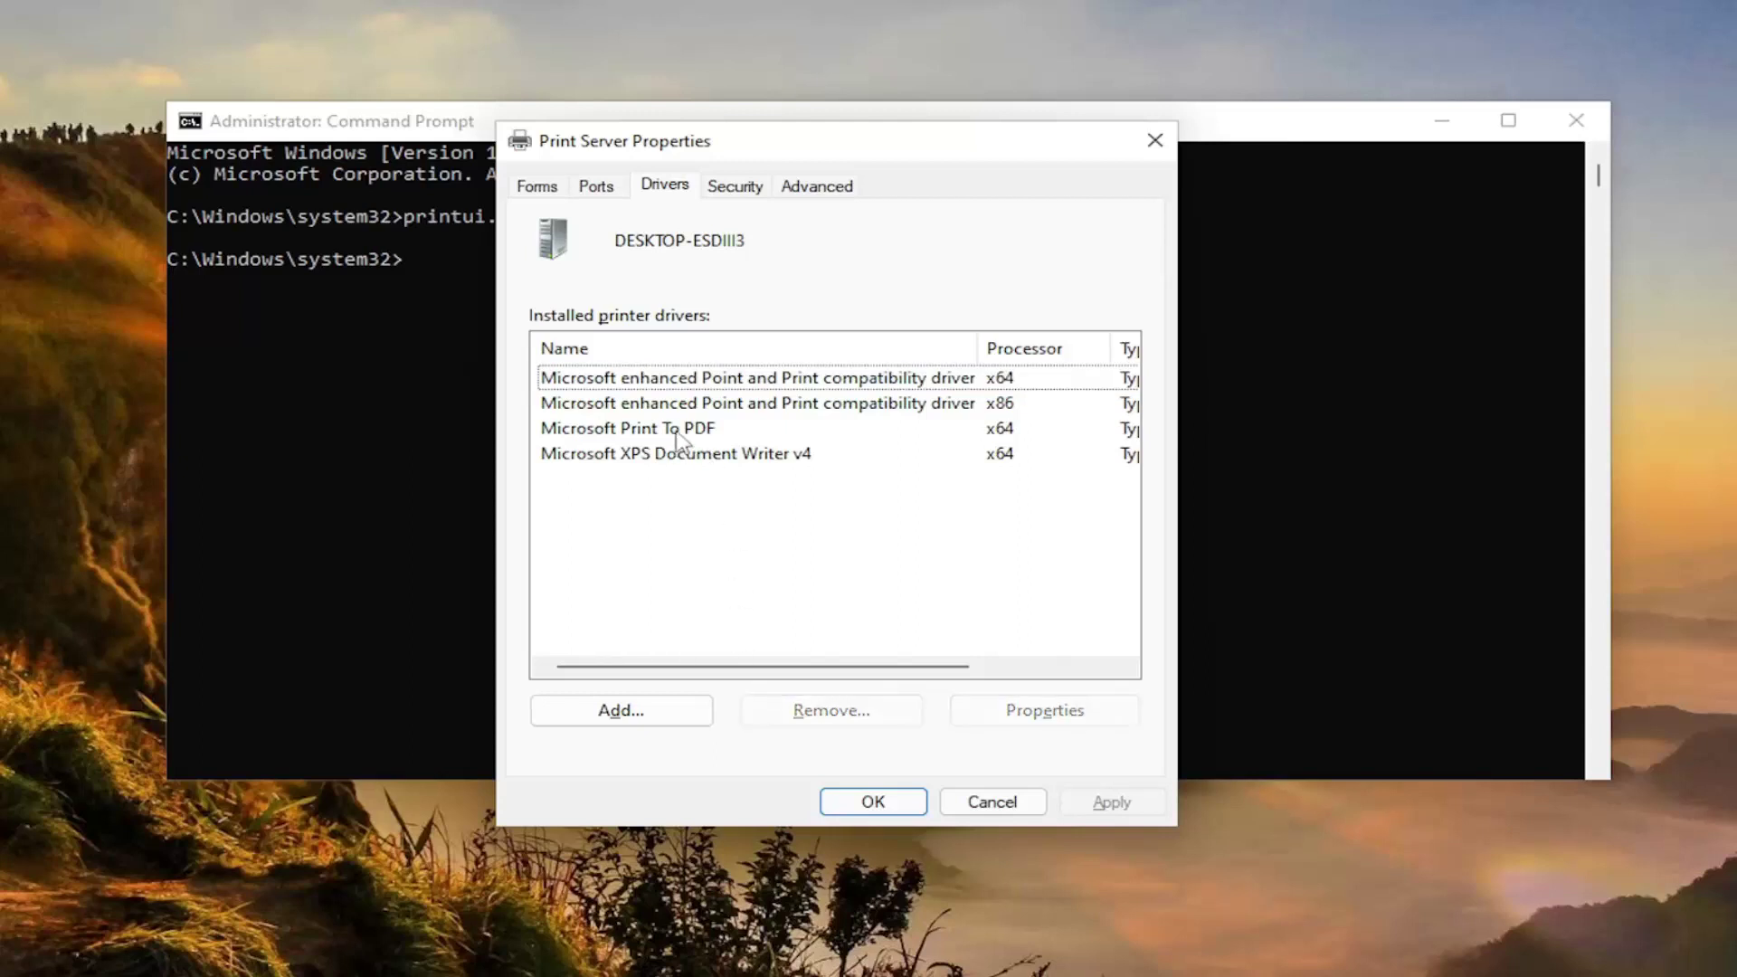
pyautogui.click(701, 407)
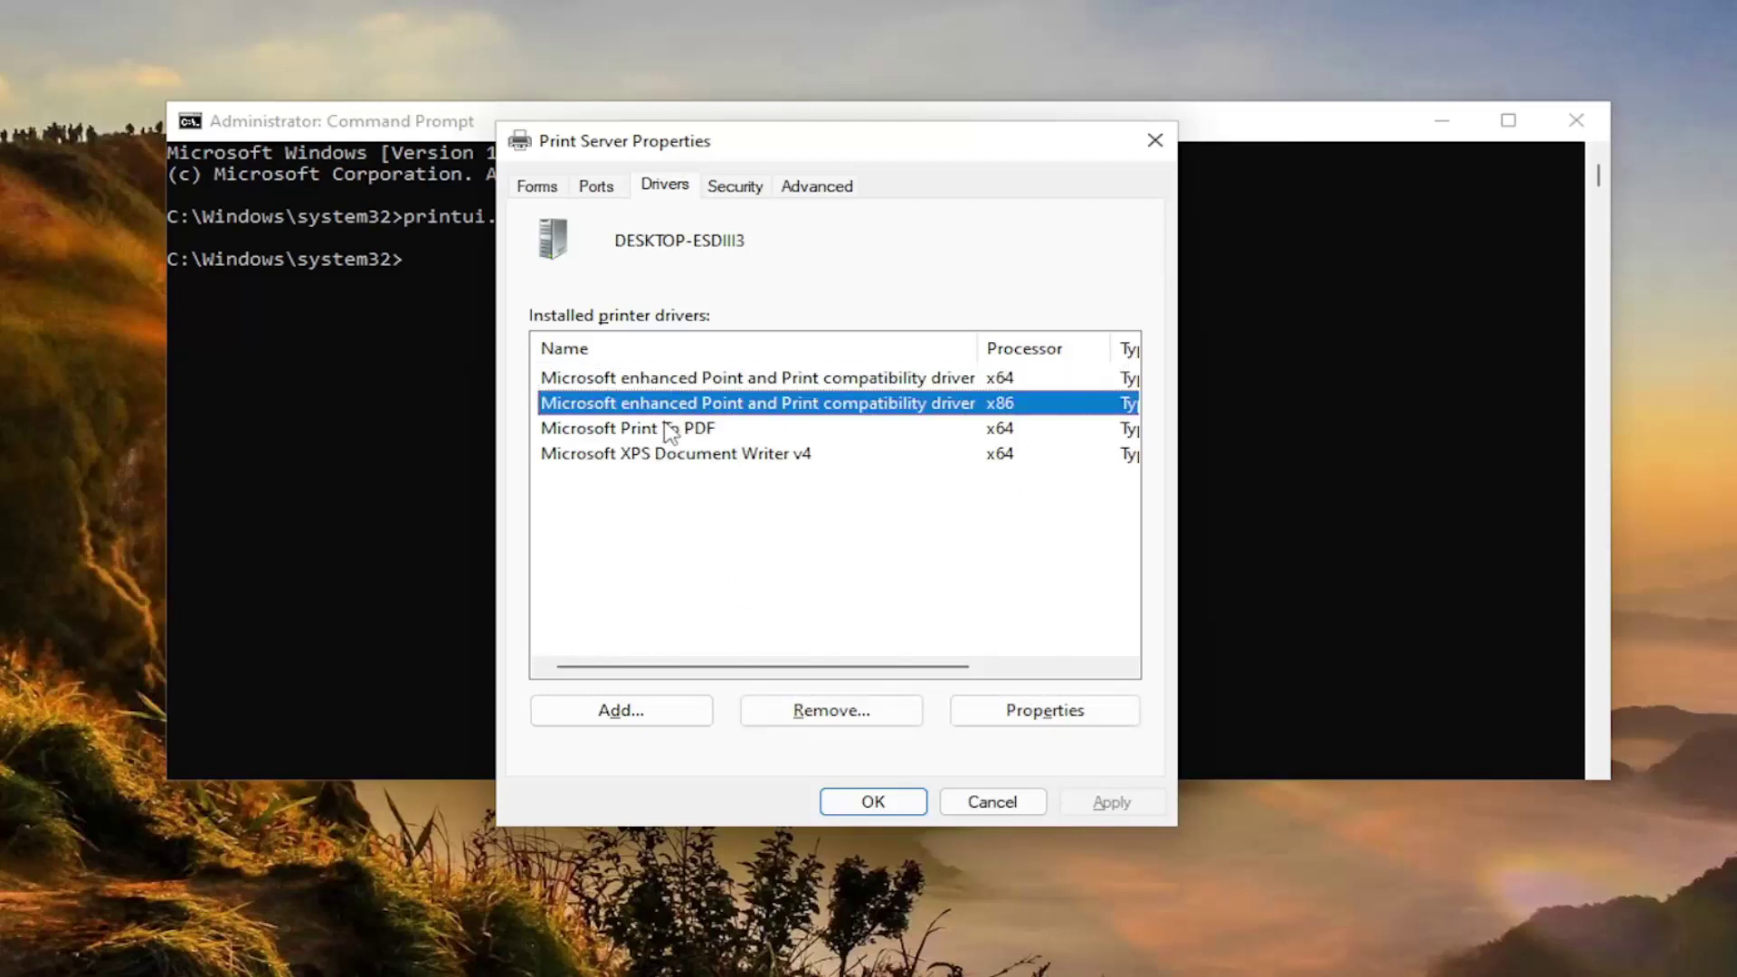
pyautogui.click(694, 380)
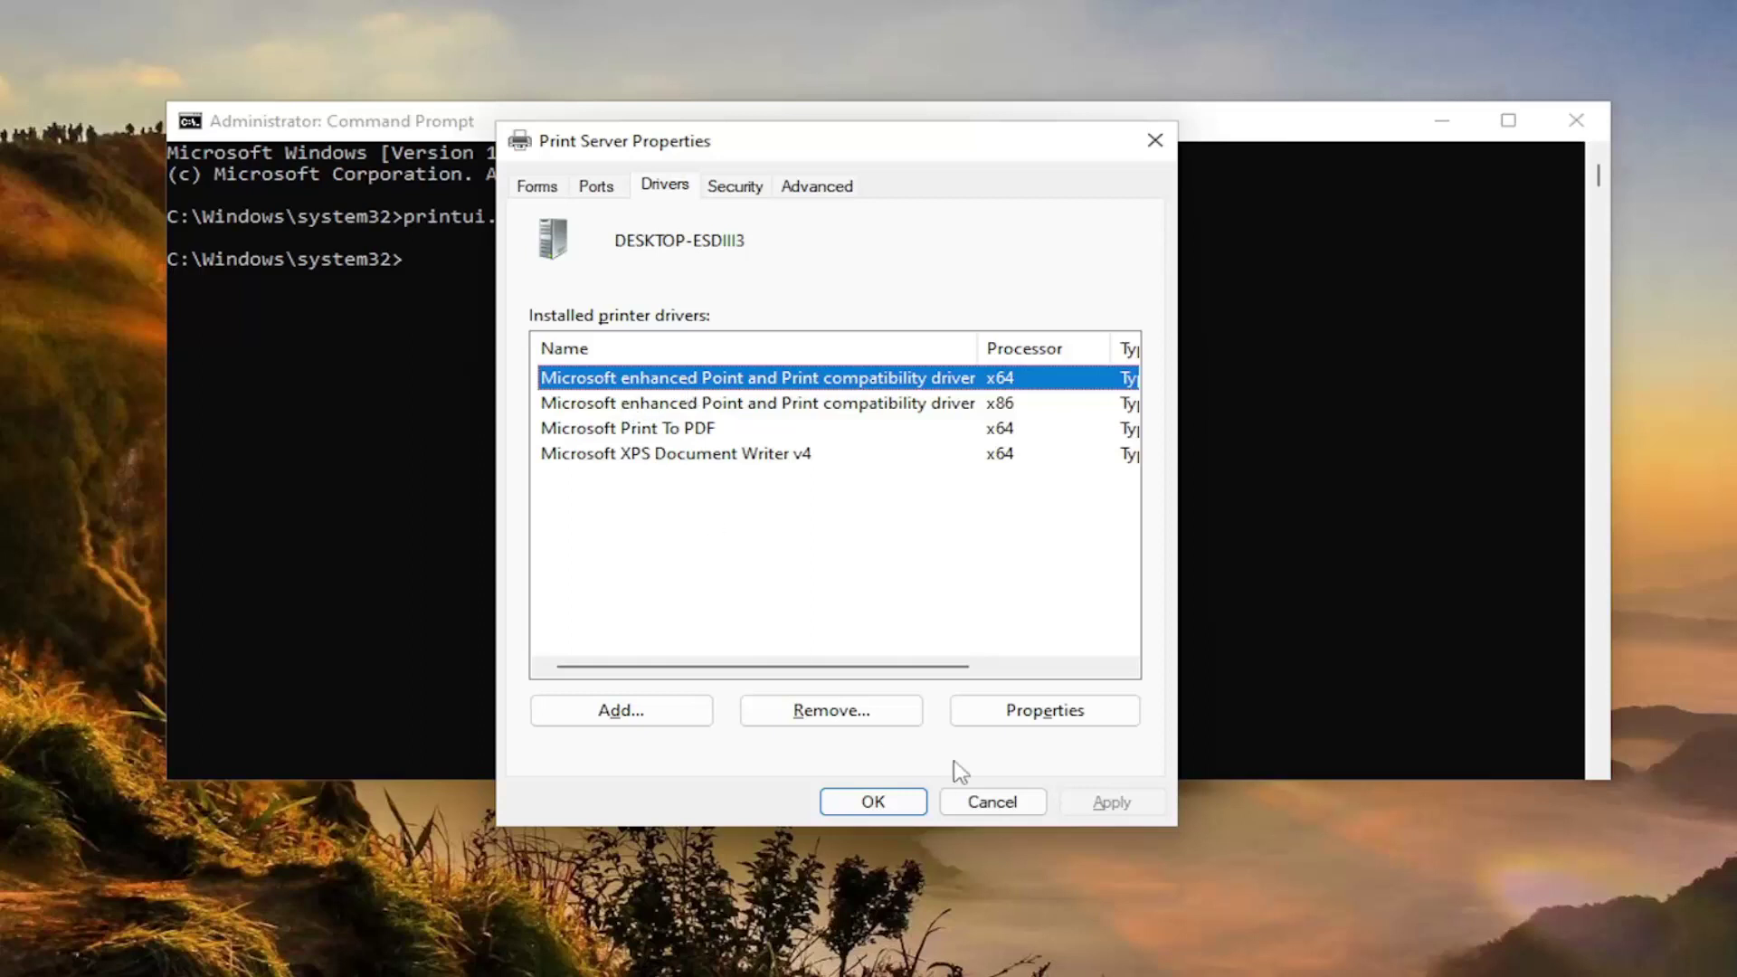
# - Remove the x64 driver and driver package, acknowledge the access-denied error, and close the dialog
pyautogui.click(869, 719)
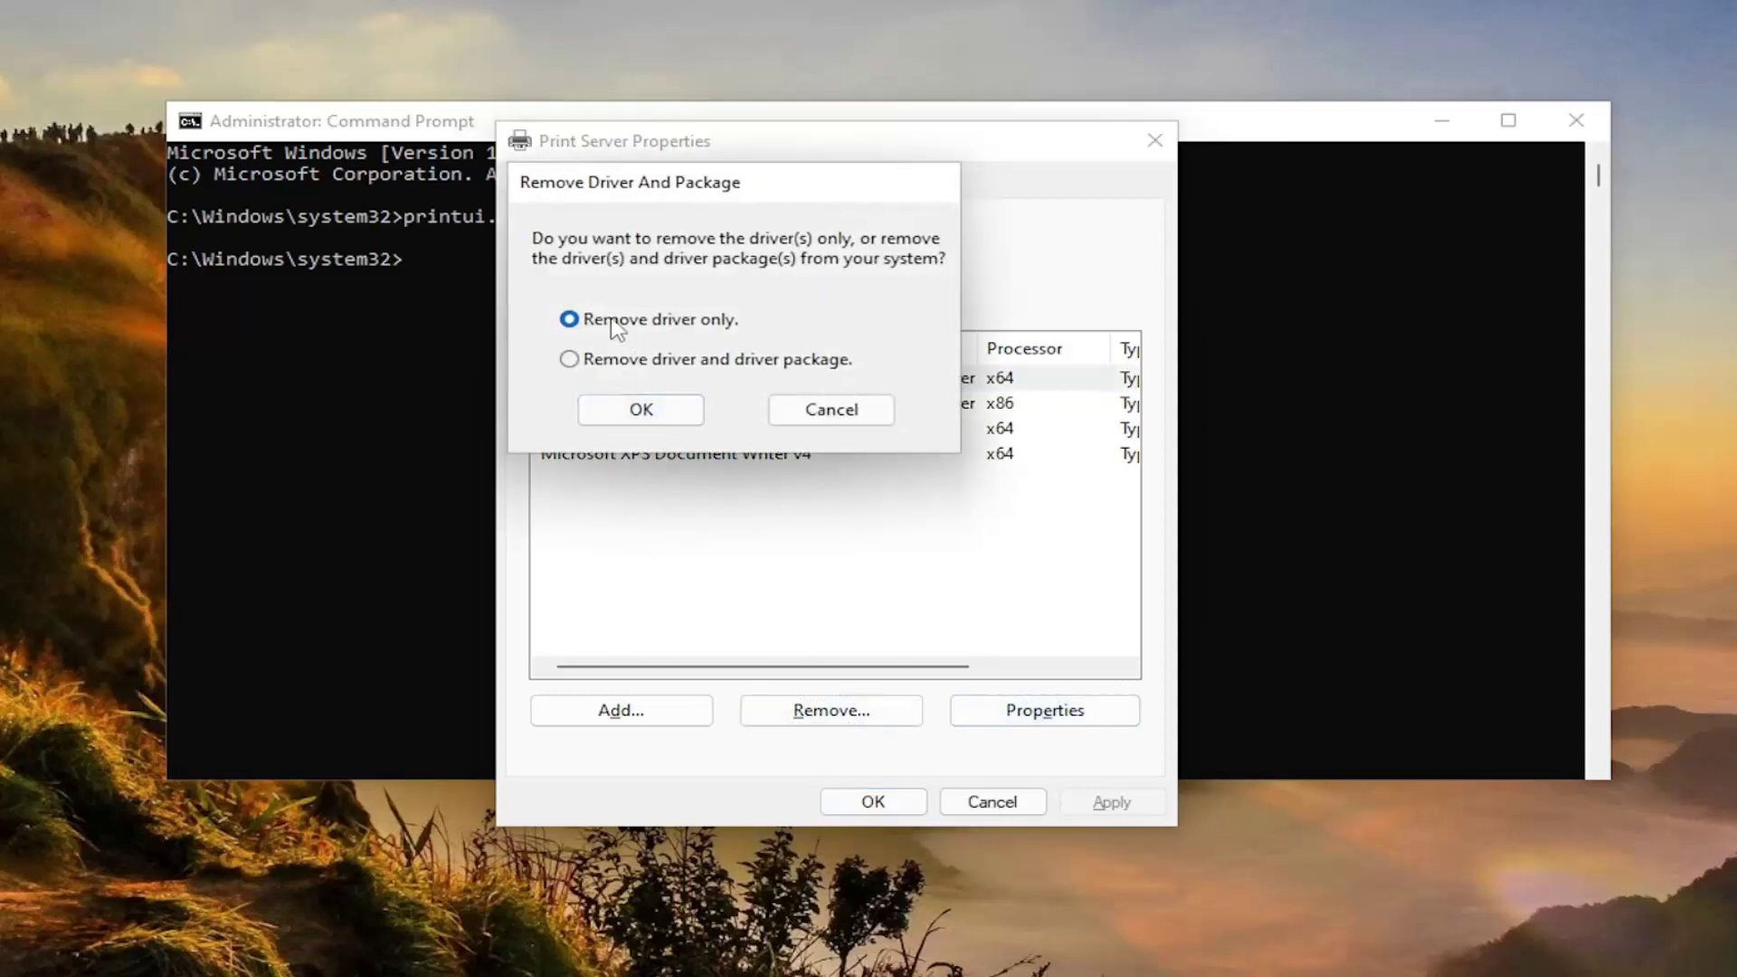
pyautogui.click(638, 365)
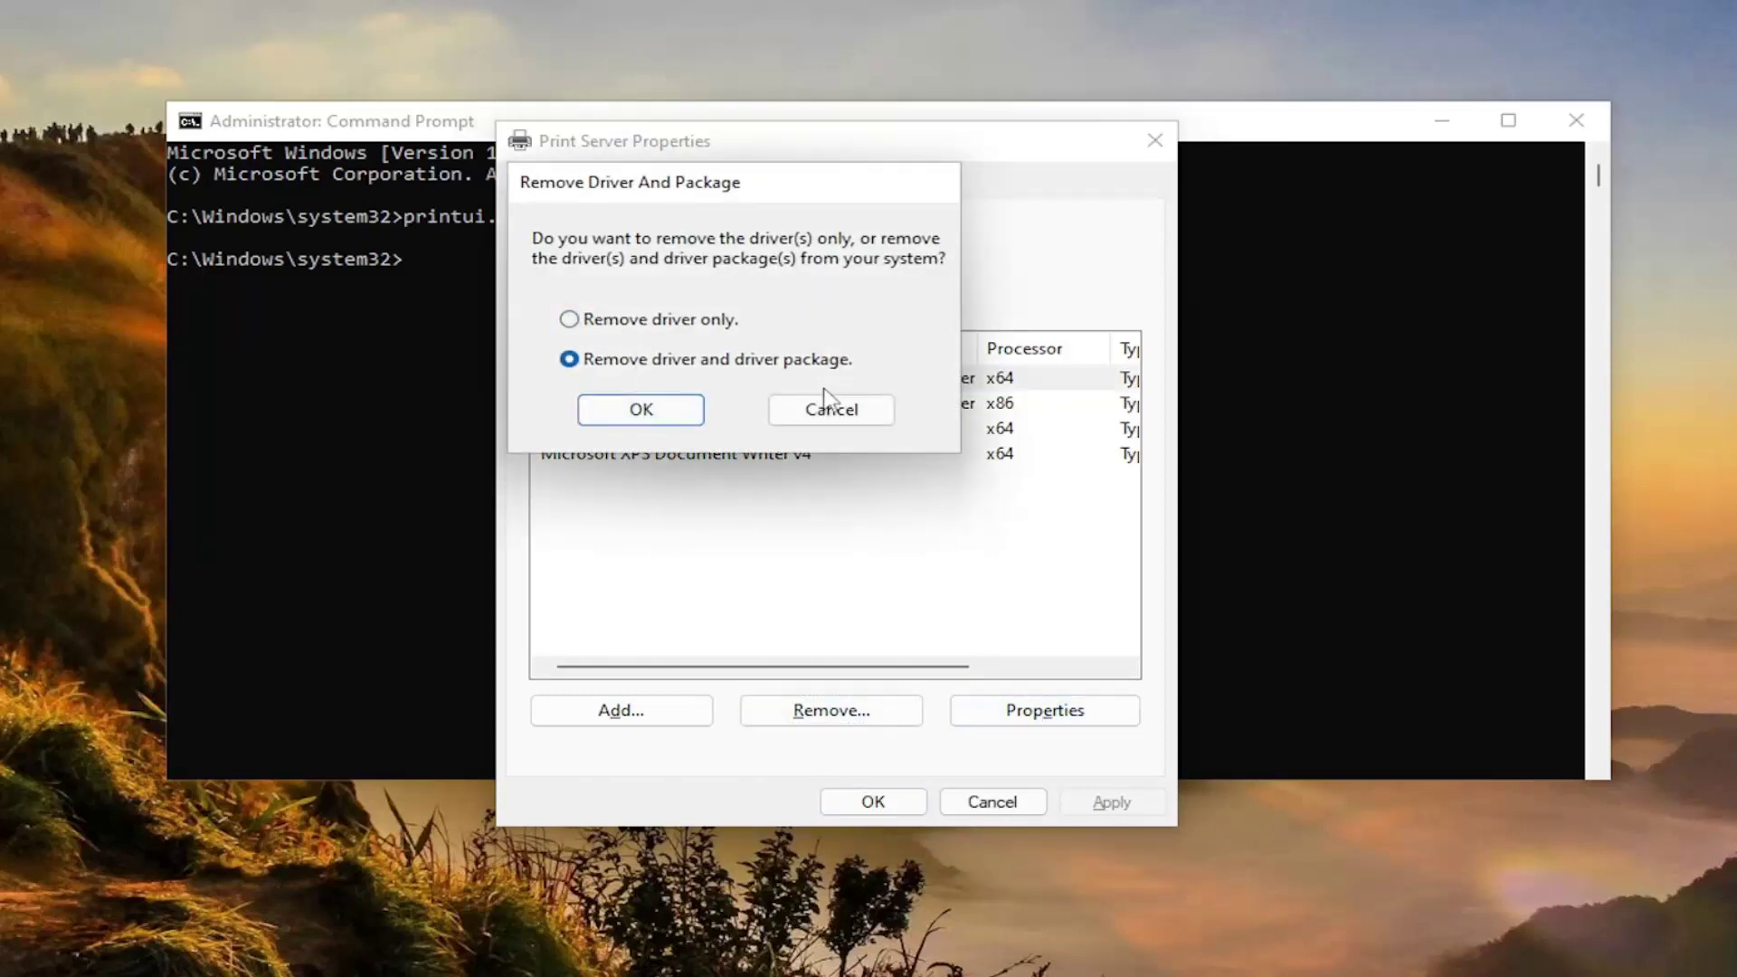
pyautogui.click(644, 414)
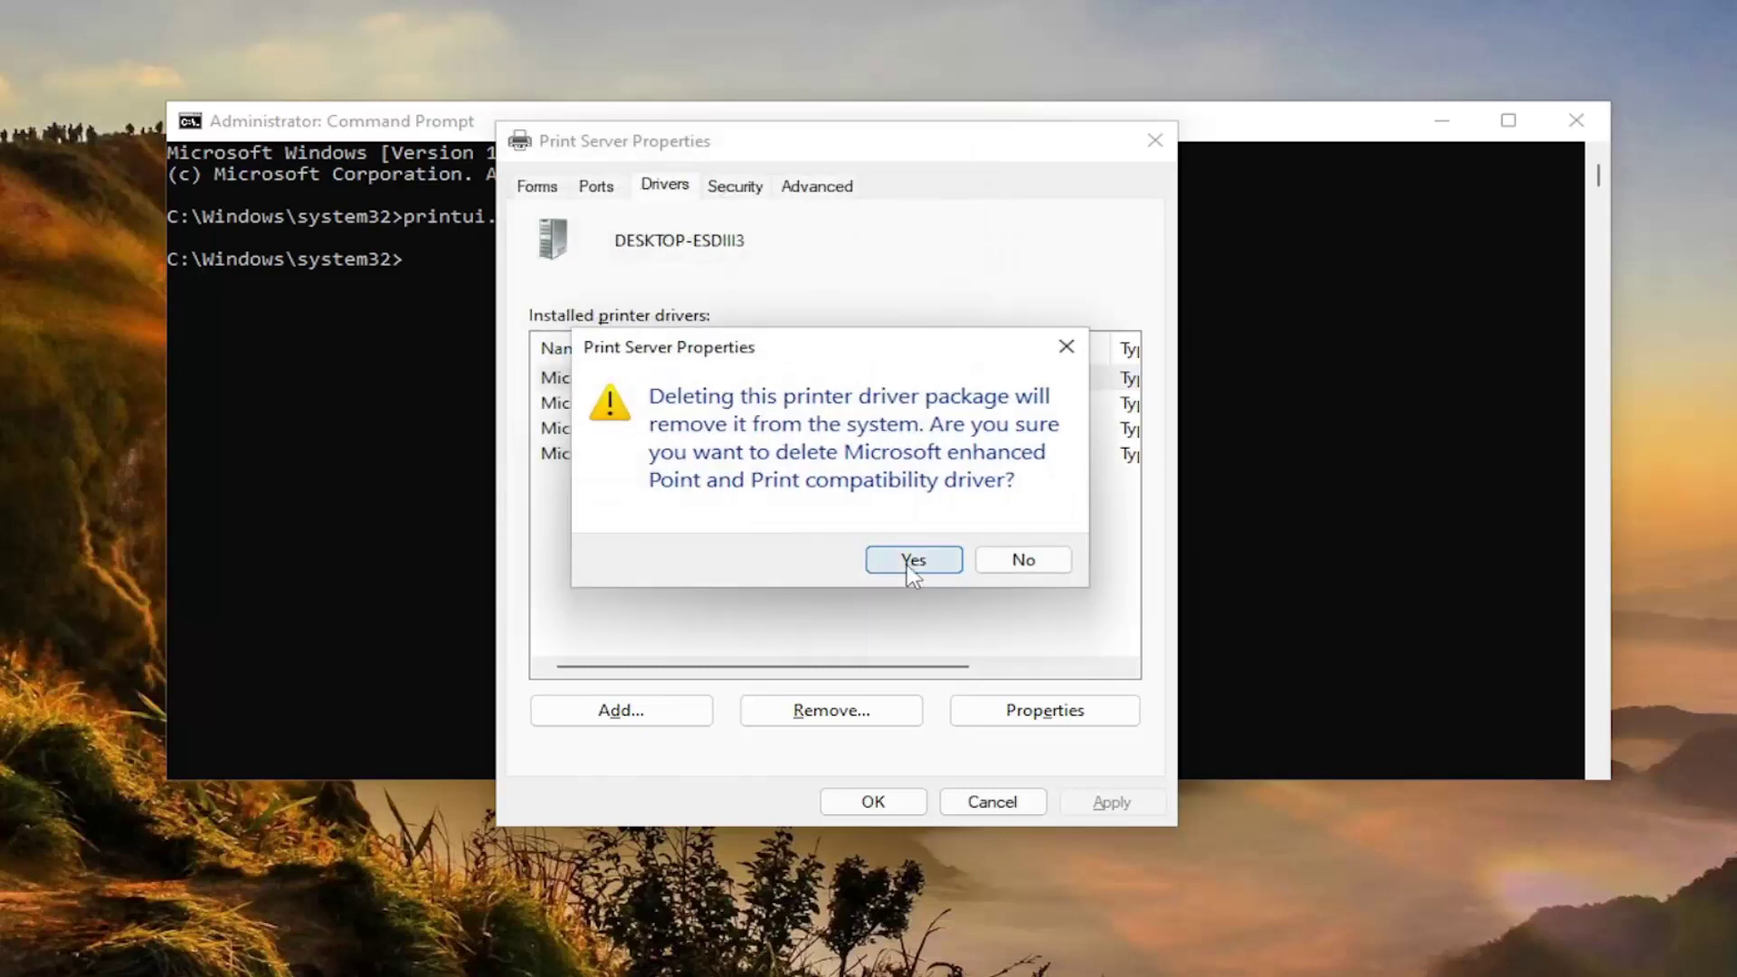
pyautogui.click(908, 561)
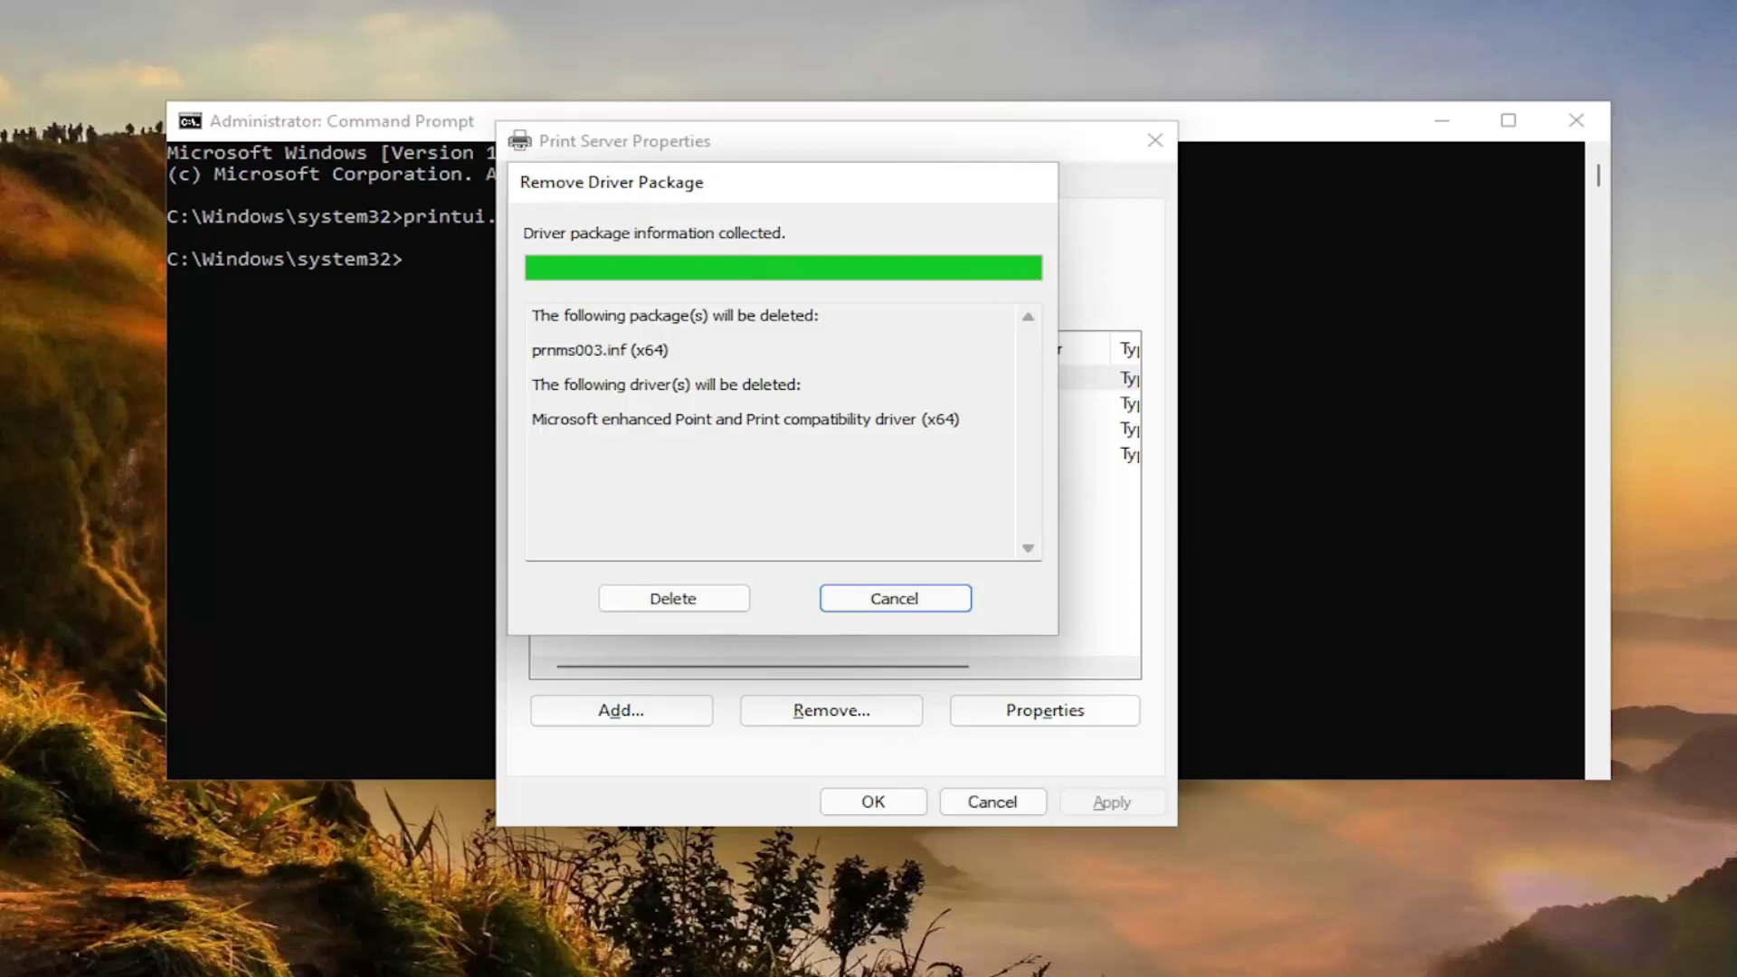
pyautogui.click(689, 602)
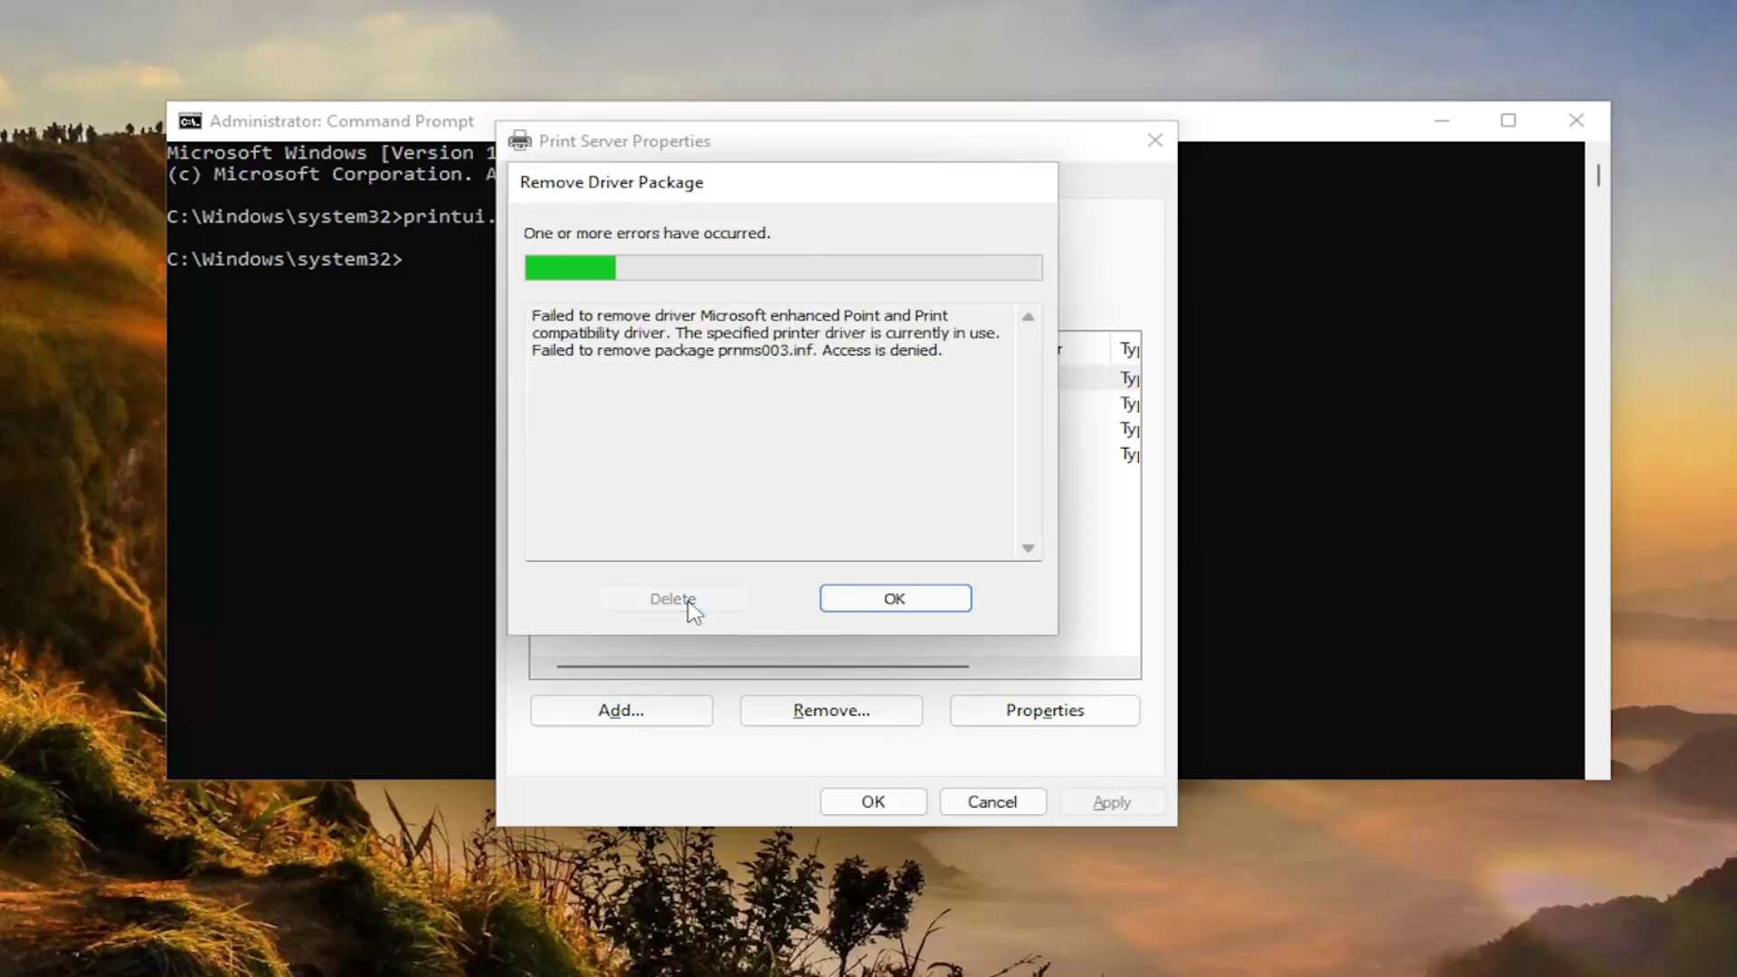
pyautogui.click(873, 597)
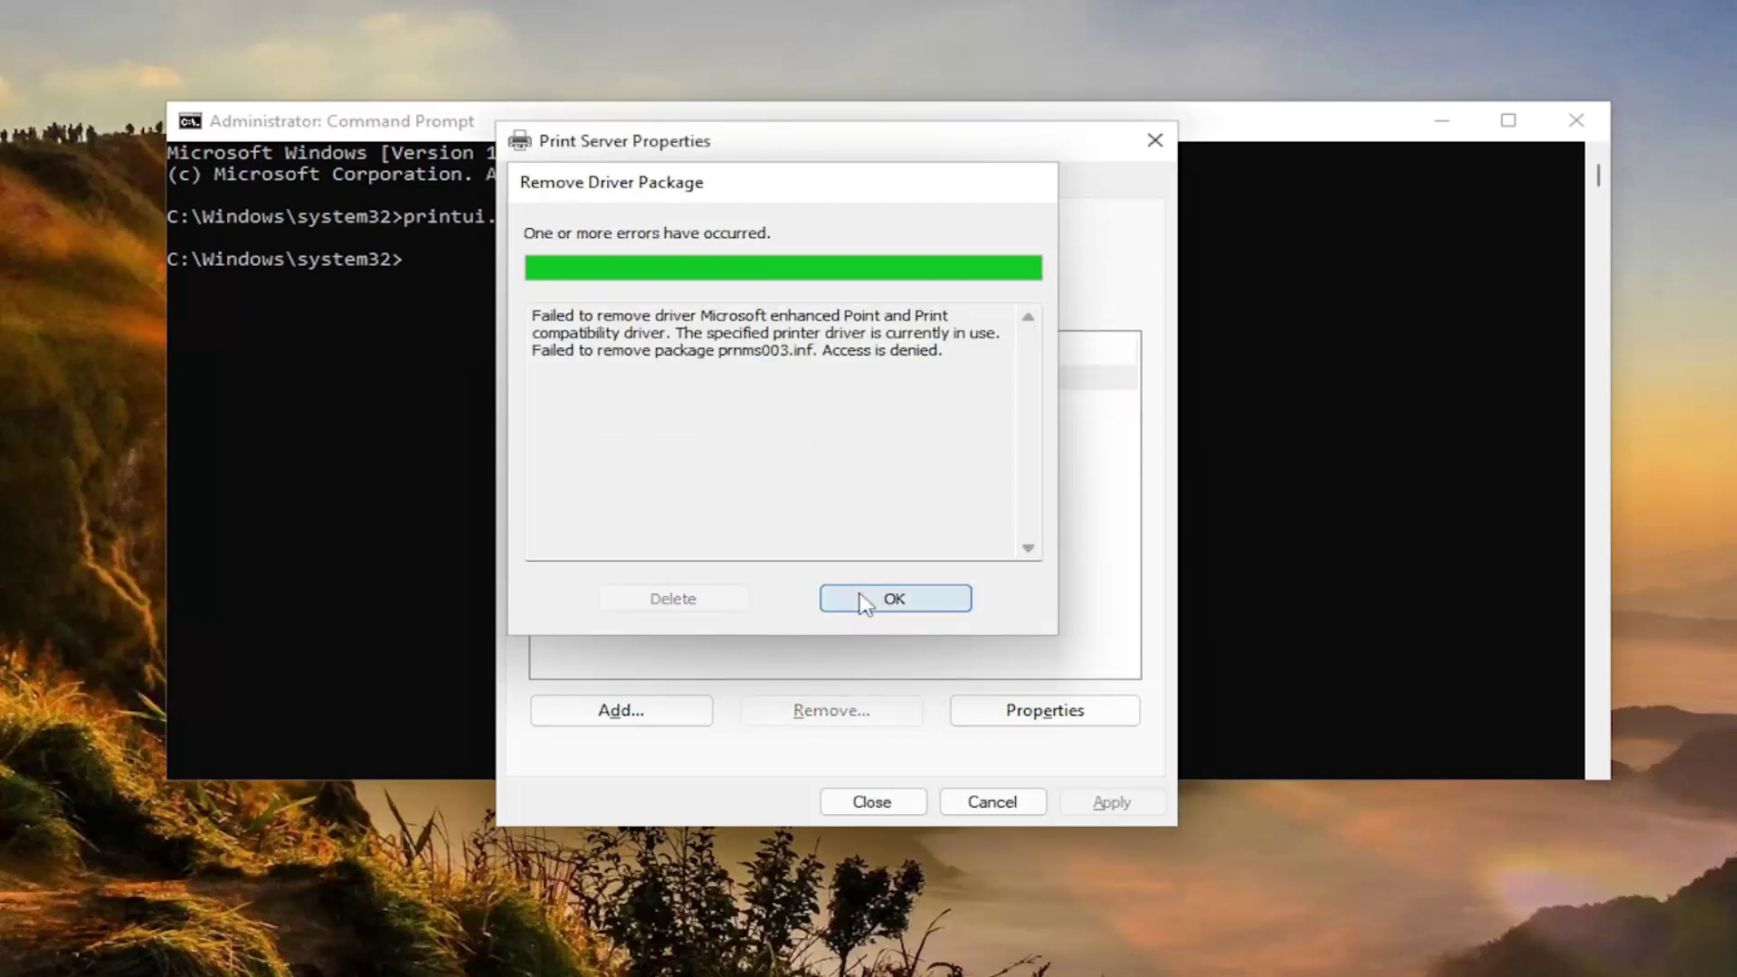
pyautogui.click(872, 803)
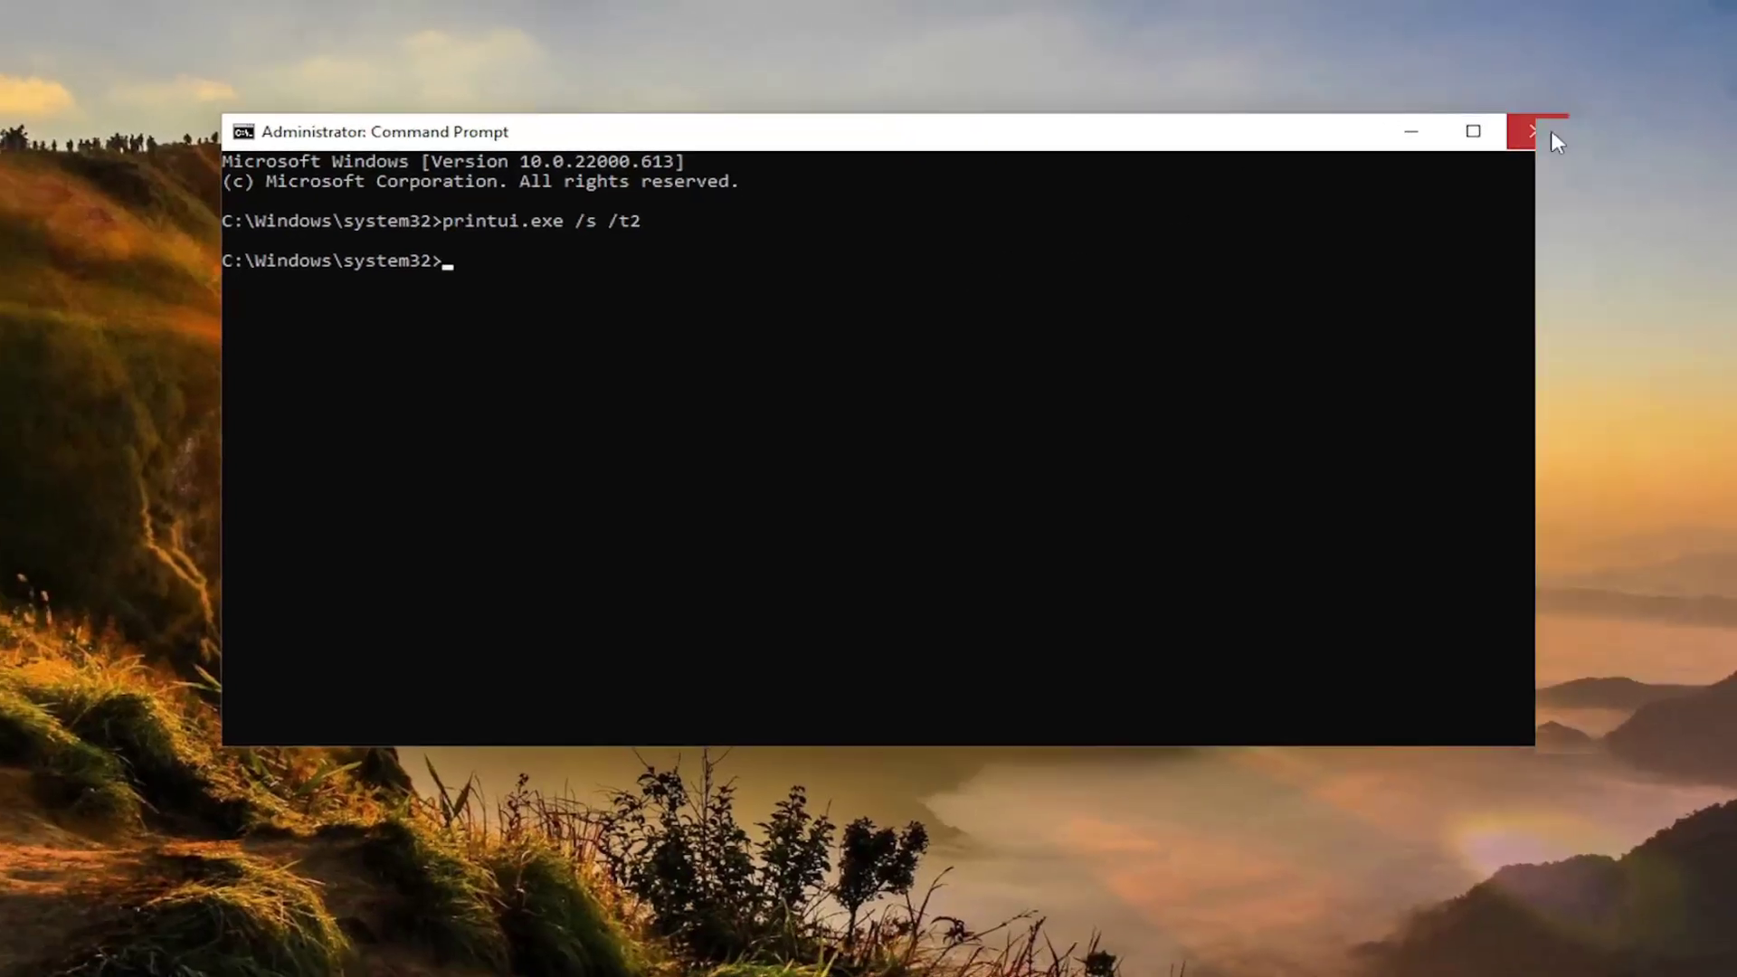
# - Close the Administrator: Command Prompt window
pyautogui.click(1551, 132)
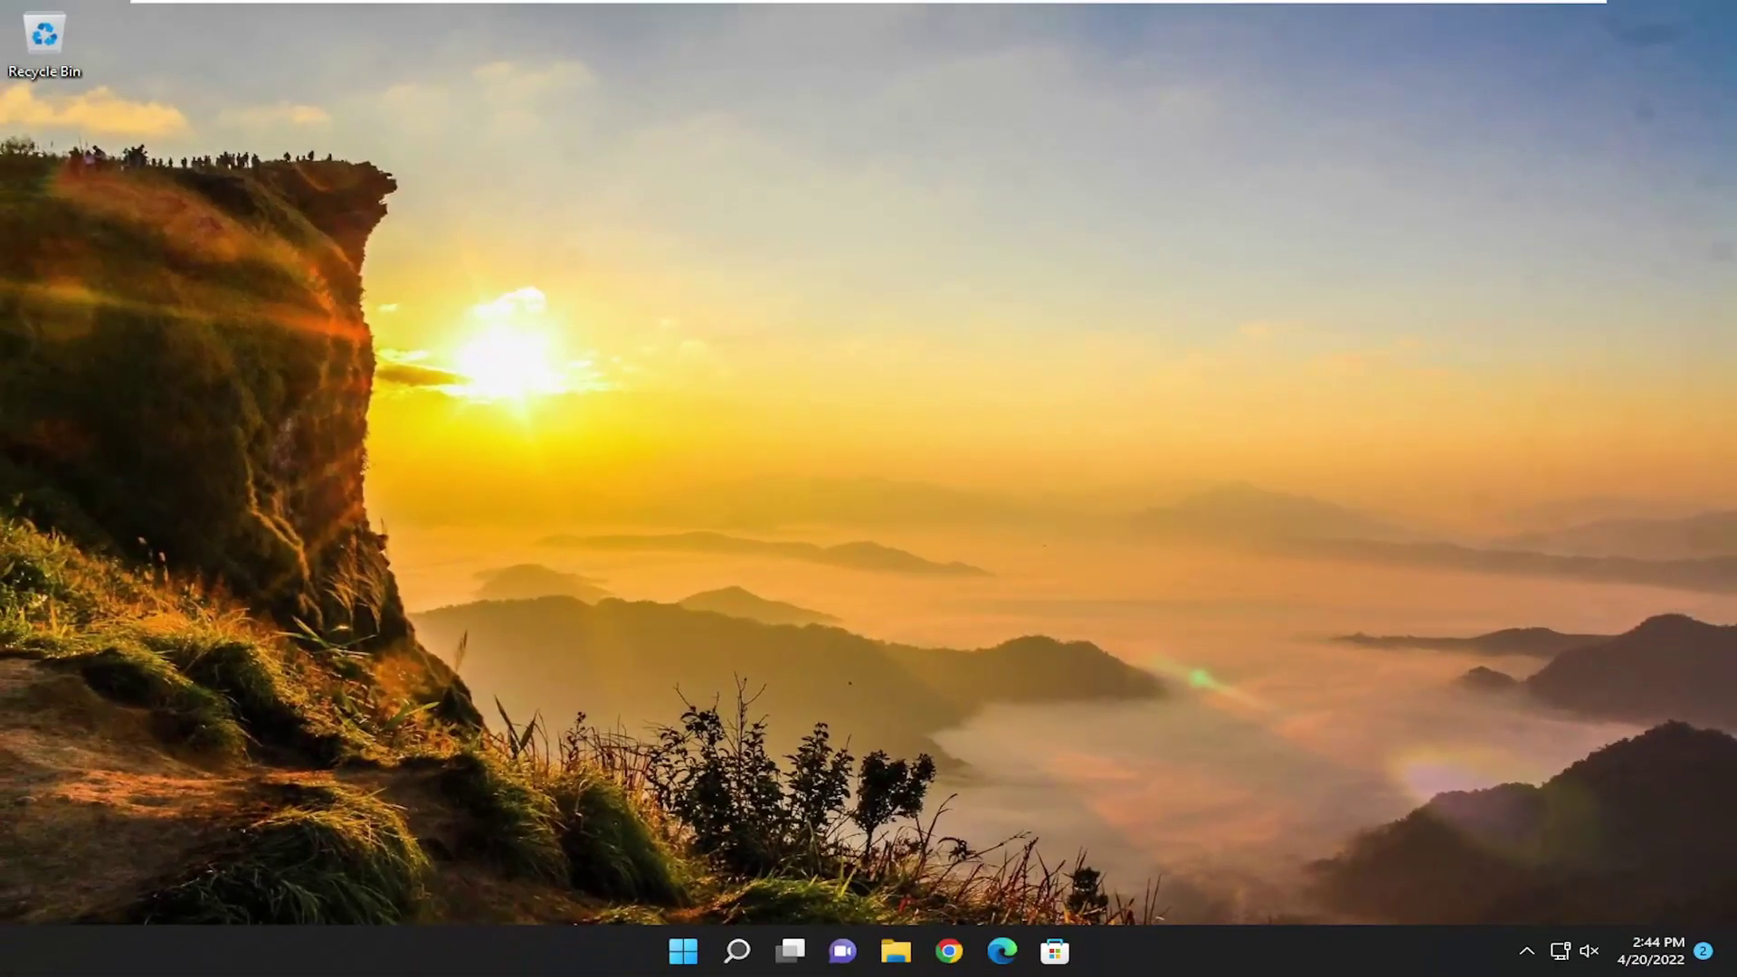